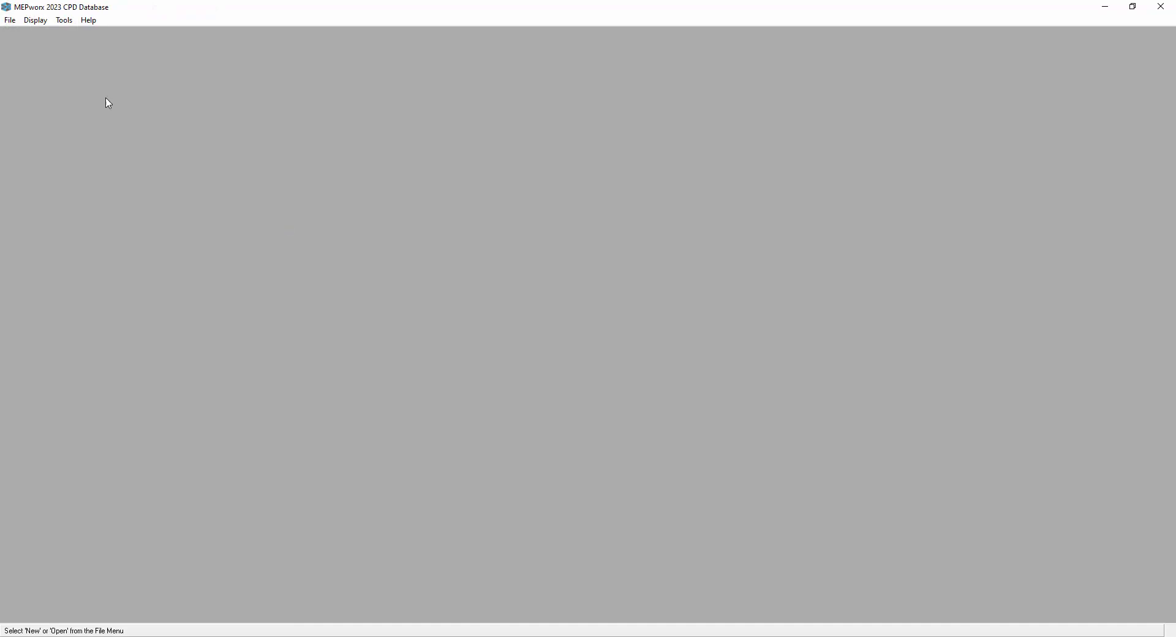
- Open the CPD database file Schneider Electric UK 2021_18th.DBZ
{"action": "left_click", "coordinate": [10, 22]}
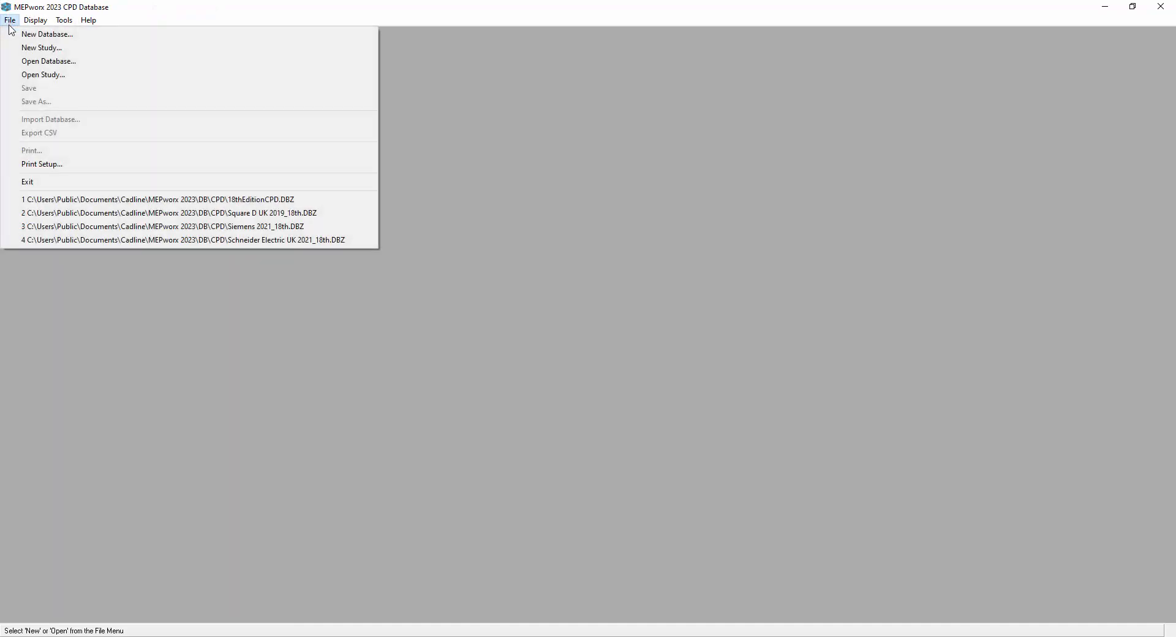
{"action": "left_click", "coordinate": [22, 64]}
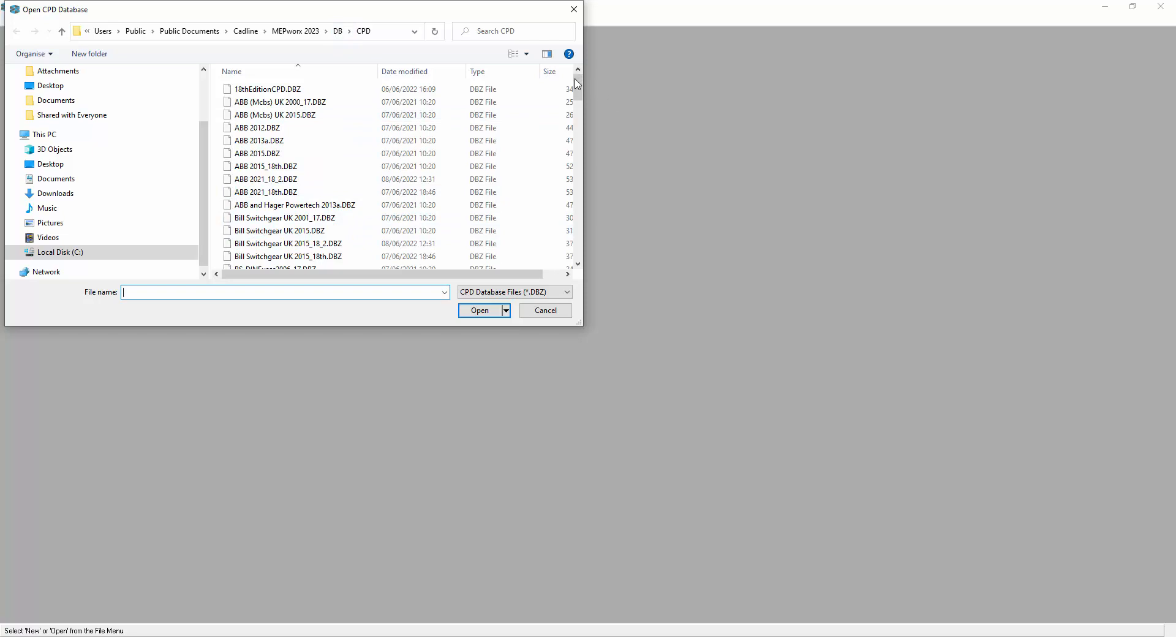
{"action": "left_click_drag", "start_coordinate": [577, 84], "coordinate": [576, 215]}
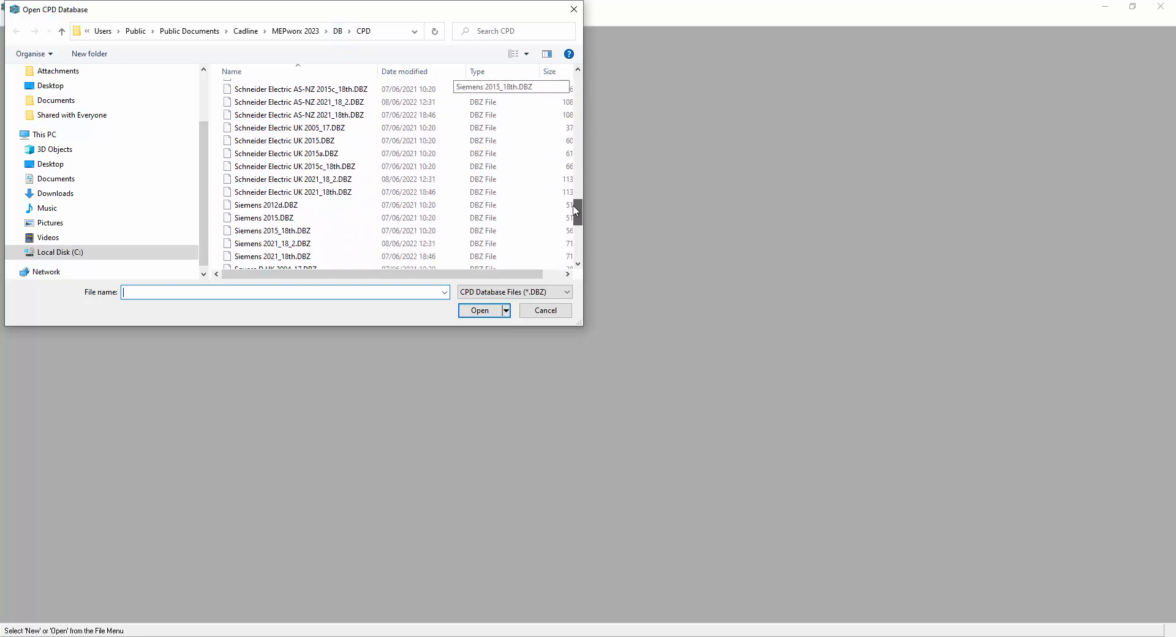
{"action": "left_click", "coordinate": [320, 193]}
{"action": "left_click", "coordinate": [468, 311]}
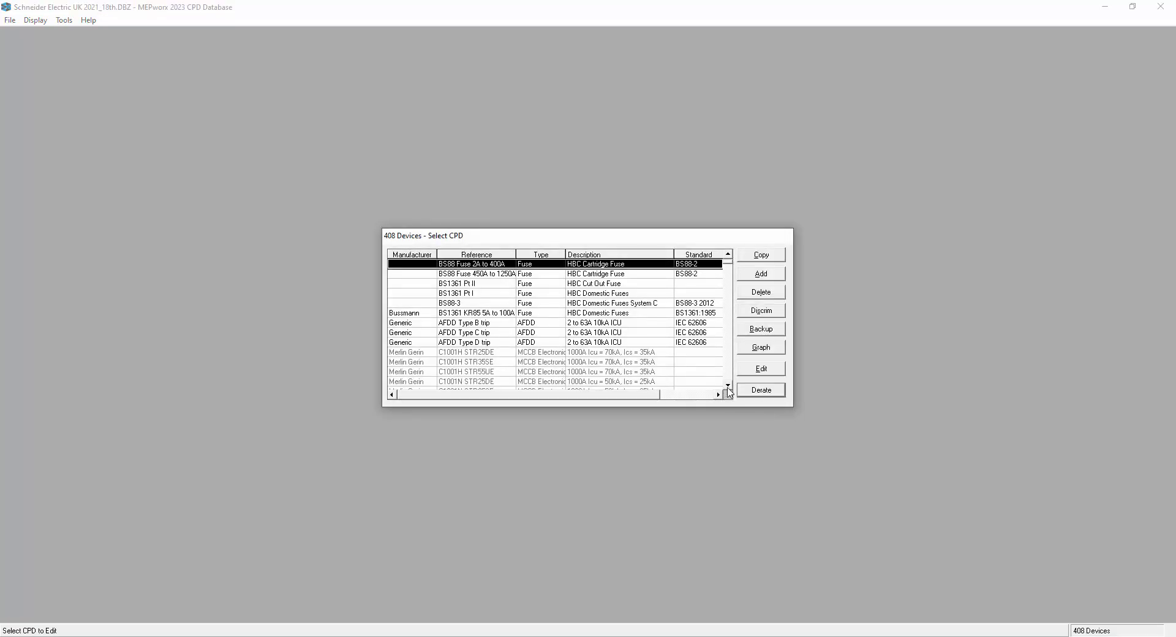
- Inspect the data entry of the obsolete Merlin Gerin C1001H STR25DE device and close it without changes
{"action": "left_click", "coordinate": [727, 385]}
{"action": "left_click", "coordinate": [727, 386]}
{"action": "left_click", "coordinate": [728, 386]}
{"action": "left_click", "coordinate": [728, 385]}
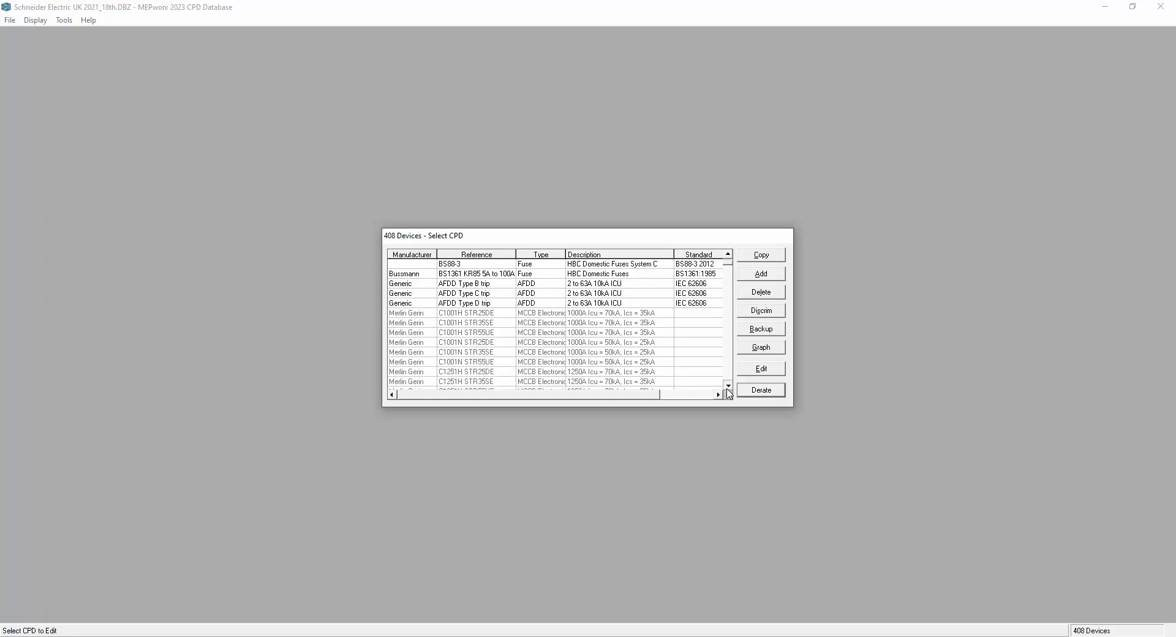
{"action": "left_click", "coordinate": [727, 386]}
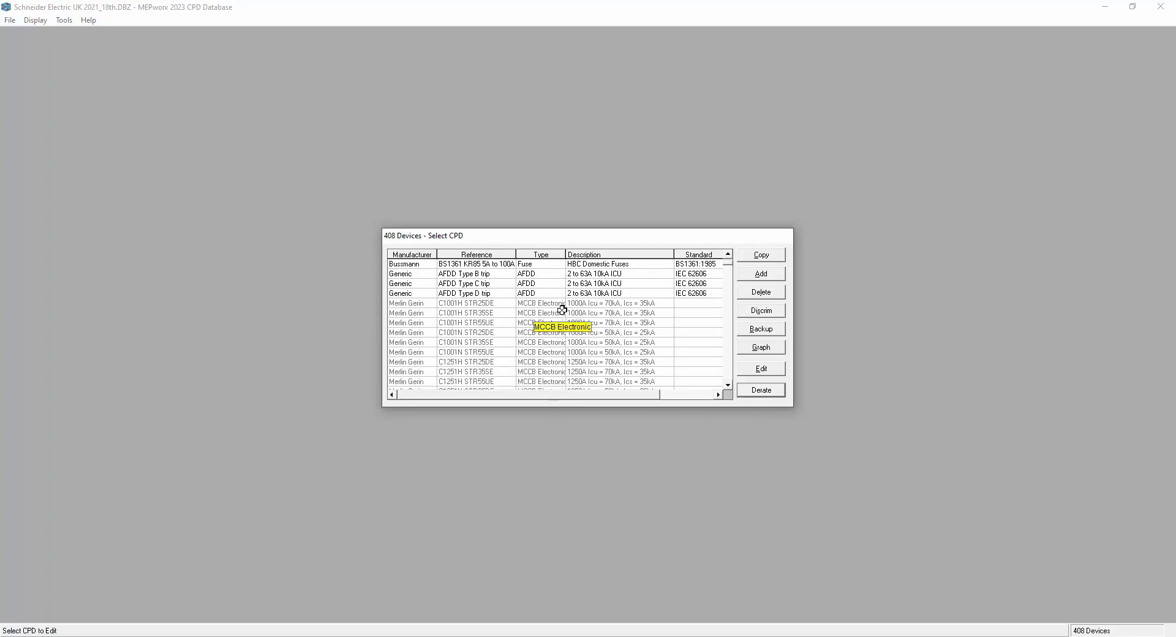
{"action": "left_click", "coordinate": [540, 302]}
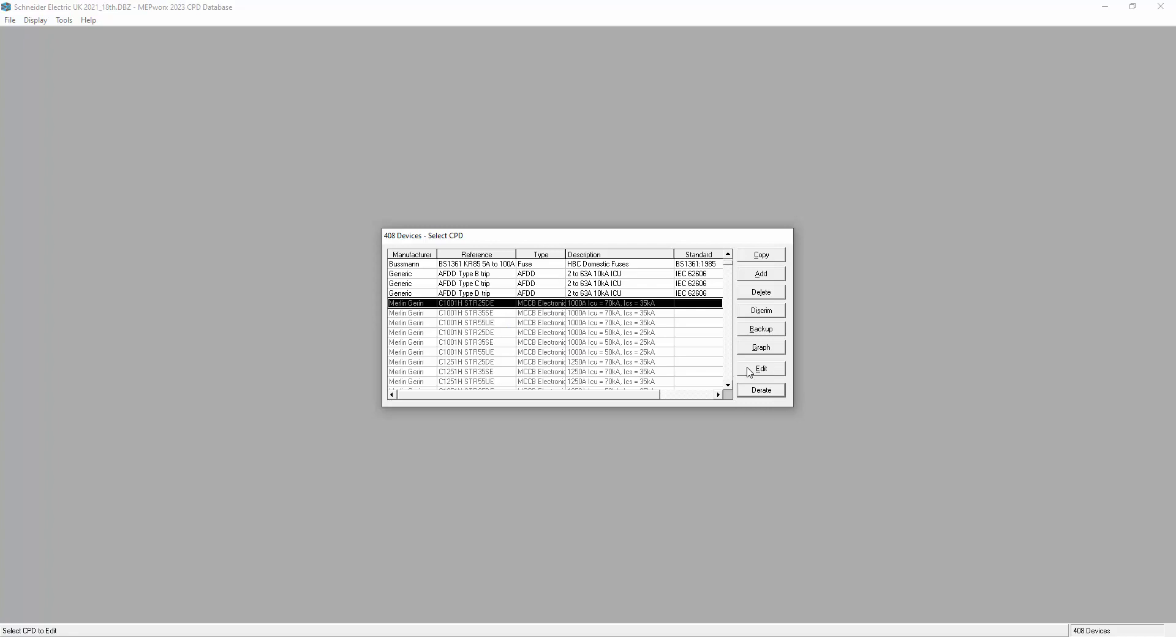
{"action": "double_click", "coordinate": [580, 304]}
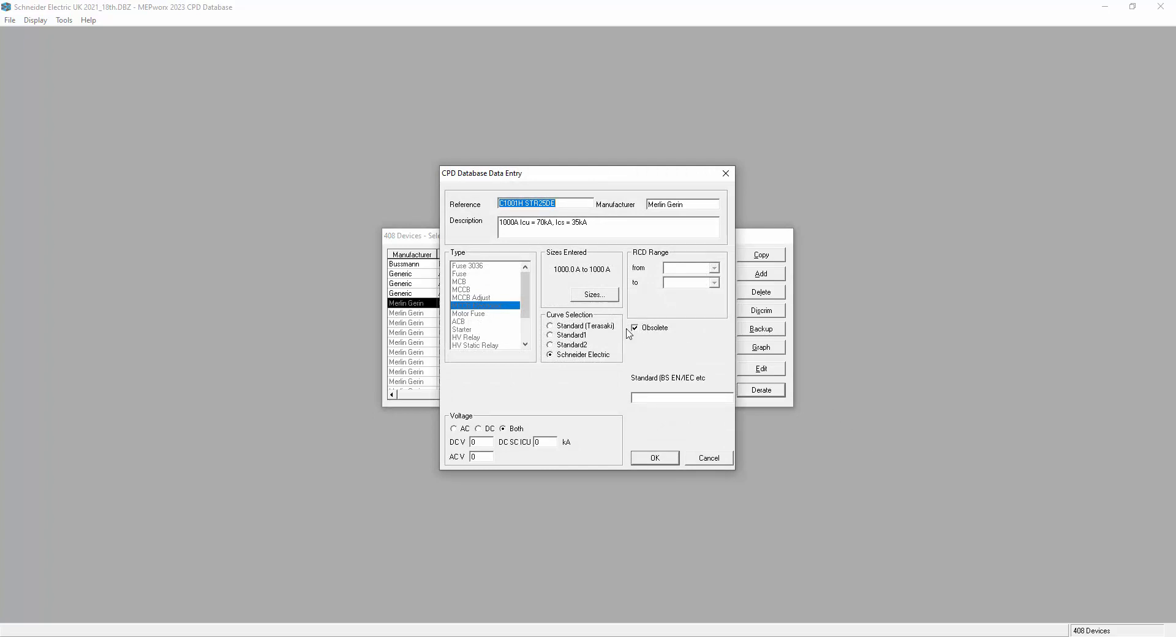
{"action": "left_click", "coordinate": [706, 459]}
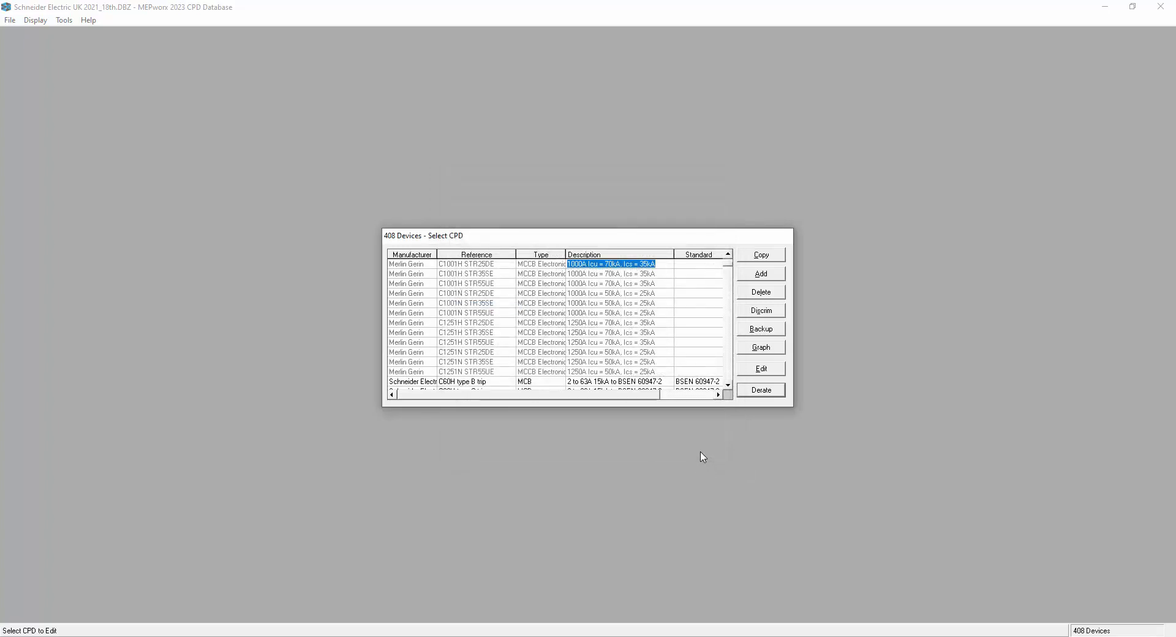
- Step through the fuse entries at the start of the device list and select BS88 Fuse 2A to 400A
{"action": "left_click", "coordinate": [728, 256]}
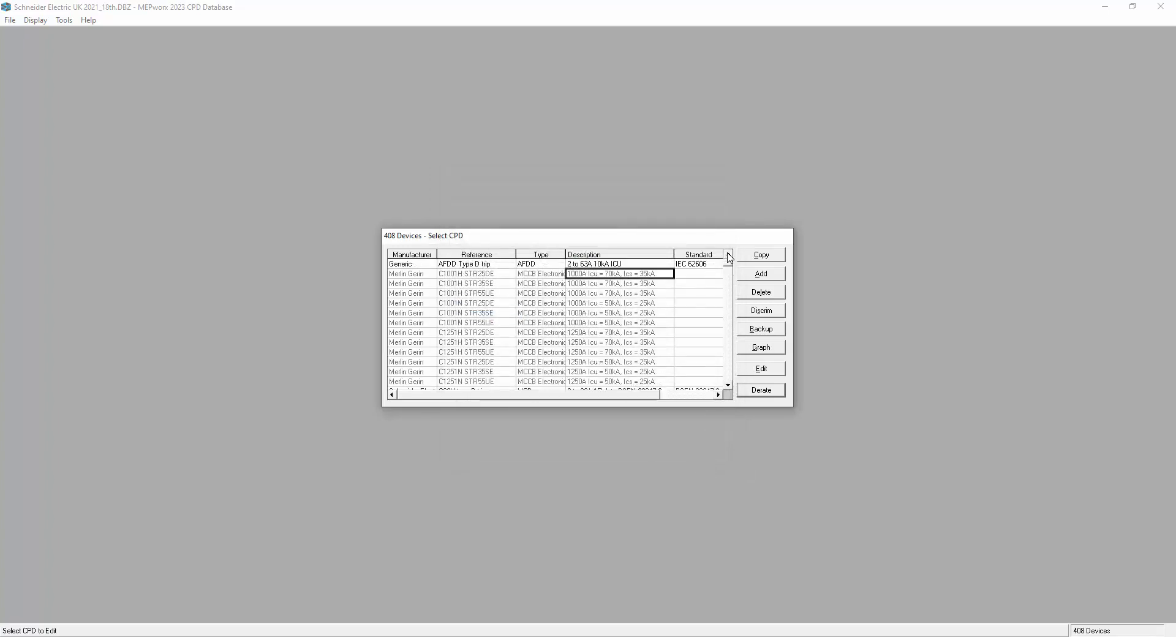
{"action": "left_click", "coordinate": [728, 255]}
{"action": "left_click", "coordinate": [728, 256]}
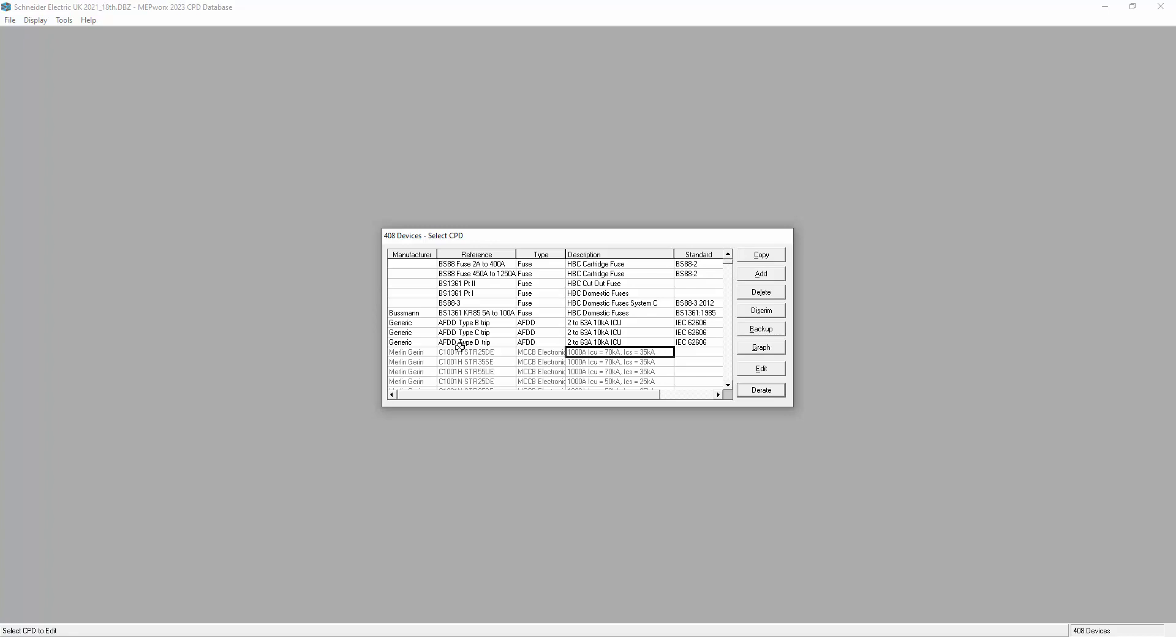
{"action": "left_click", "coordinate": [447, 283]}
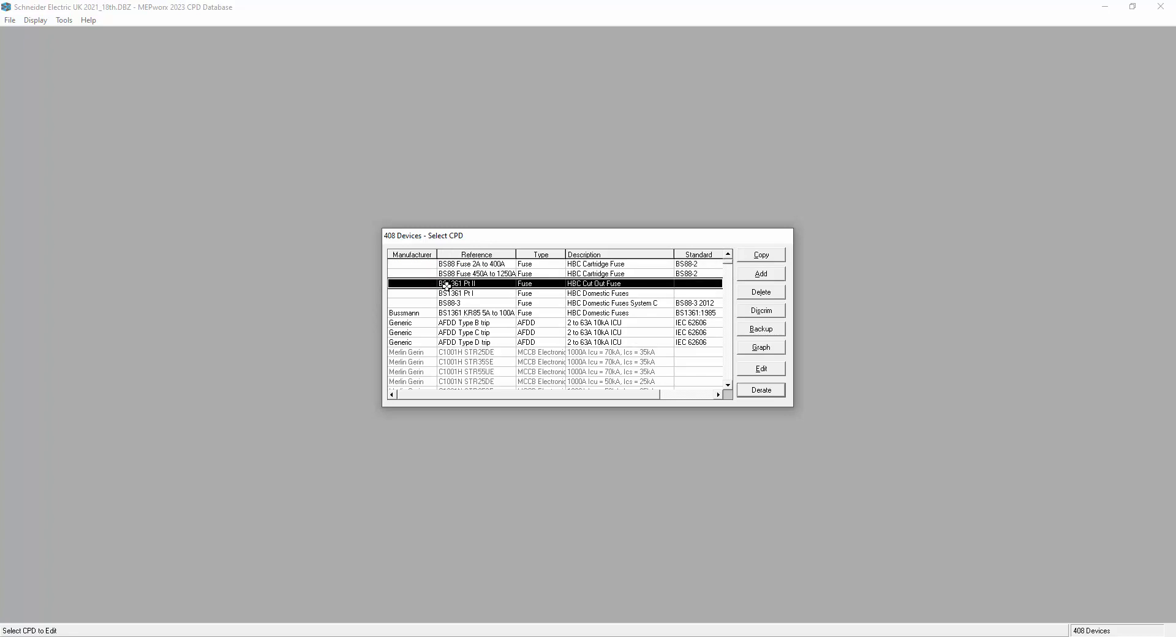
{"action": "key", "text": "Down"}
{"action": "key", "text": "Down"}
{"action": "key", "text": "Up"}
{"action": "key", "text": "Up"}
{"action": "key", "text": "Up"}
{"action": "key", "text": "Up"}
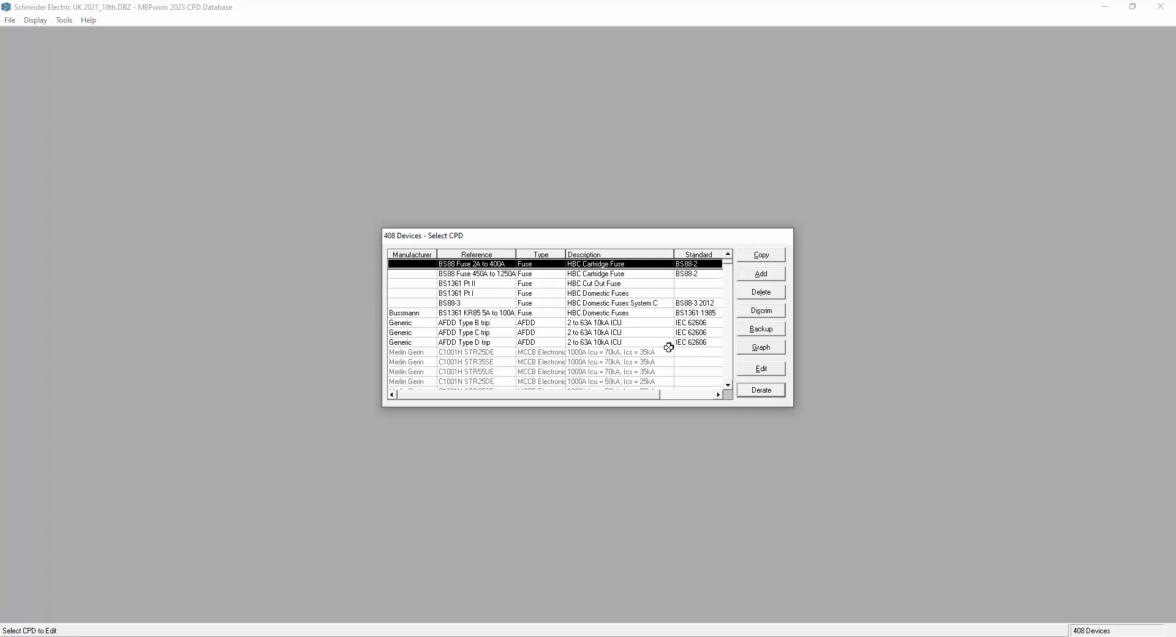
- Look over the fuse, AFDD and Merlin Gerin entries near the start of the device list
{"action": "left_click", "coordinate": [728, 384]}
{"action": "left_click", "coordinate": [728, 384]}
{"action": "left_click", "coordinate": [727, 385]}
{"action": "left_click", "coordinate": [728, 385]}
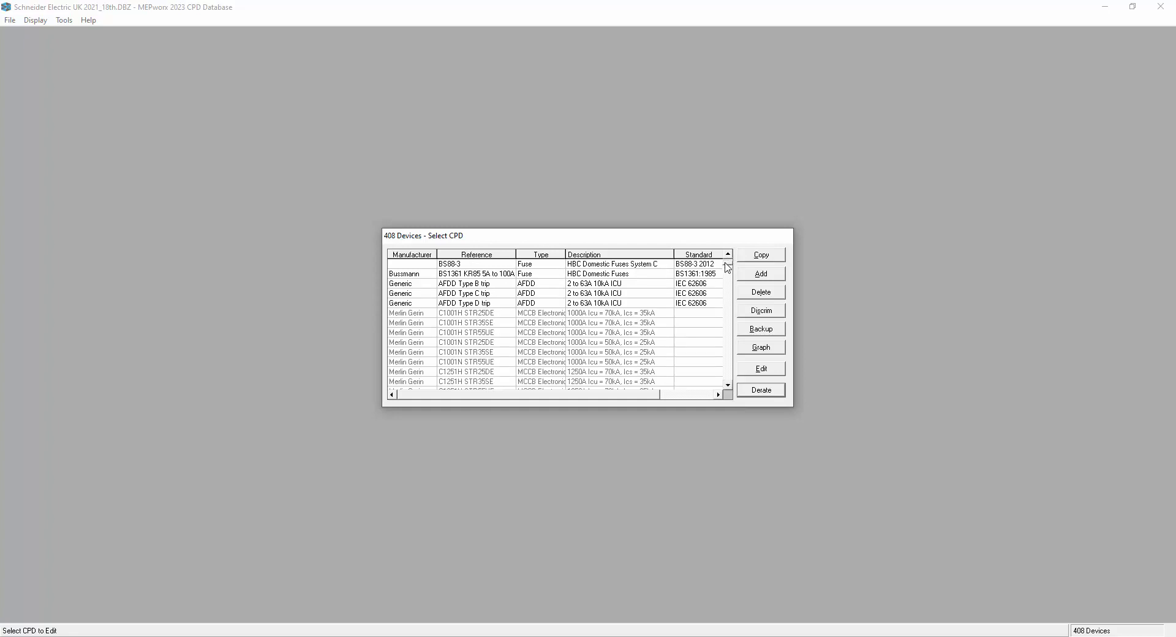
{"action": "left_click", "coordinate": [727, 253]}
{"action": "left_click", "coordinate": [728, 254]}
{"action": "left_click", "coordinate": [727, 253]}
{"action": "left_click", "coordinate": [727, 254]}
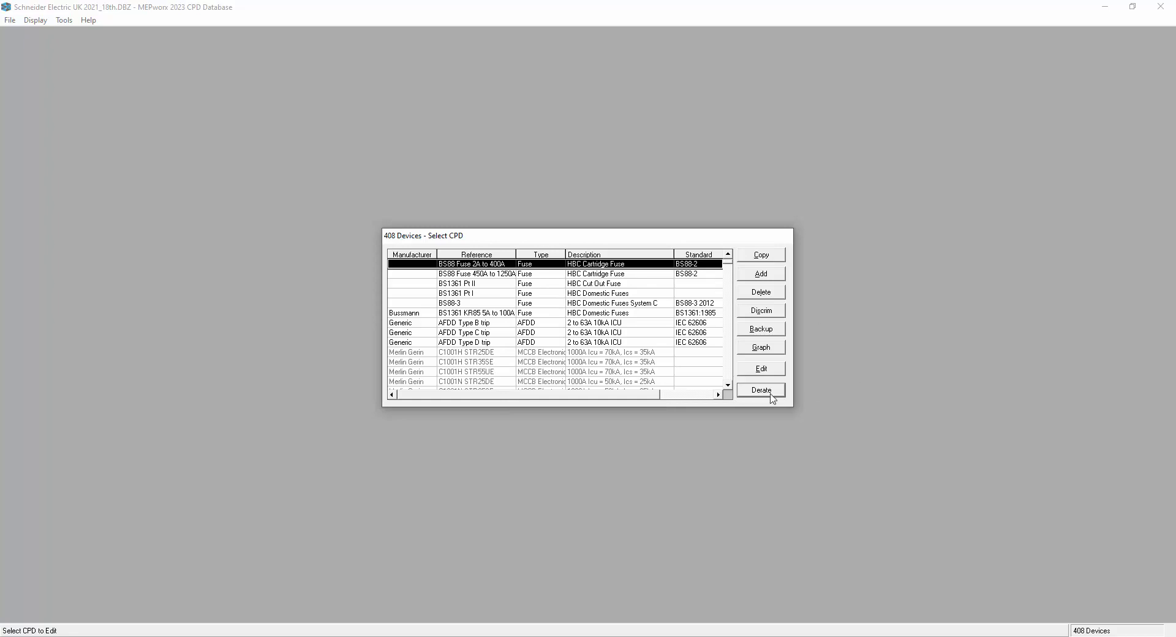
- Open the sizes of BS88 Fuse 2A to 400A for editing and view the 20 A size's fault, I²t and peak cutoff curve points
{"action": "left_click", "coordinate": [751, 371]}
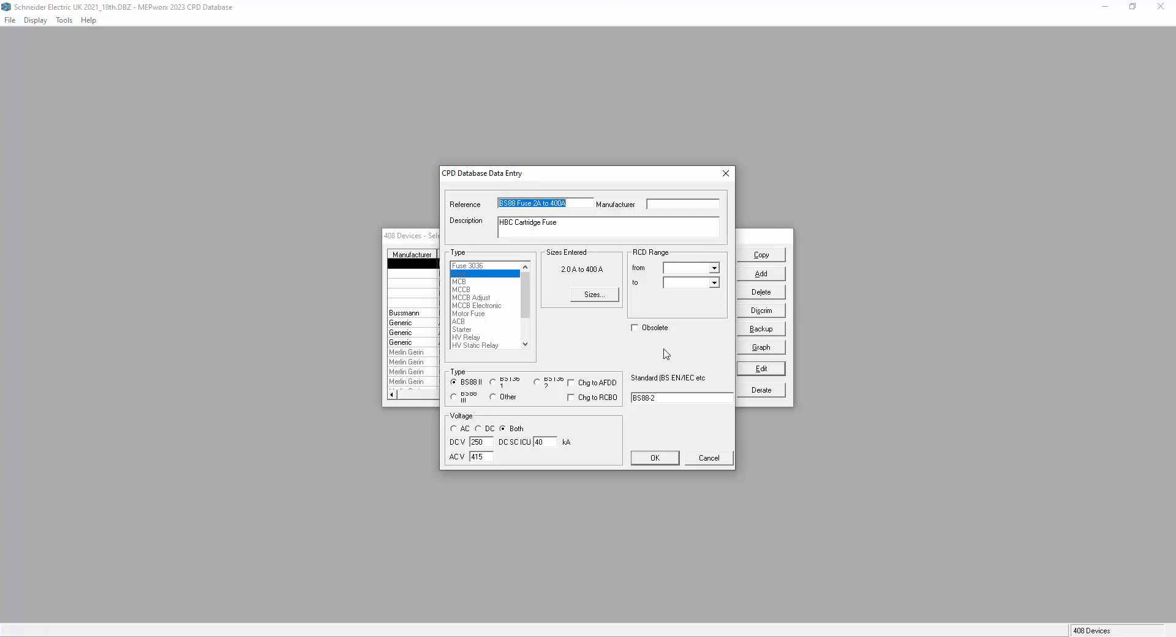
{"action": "left_click", "coordinate": [657, 398]}
{"action": "left_click", "coordinate": [590, 297]}
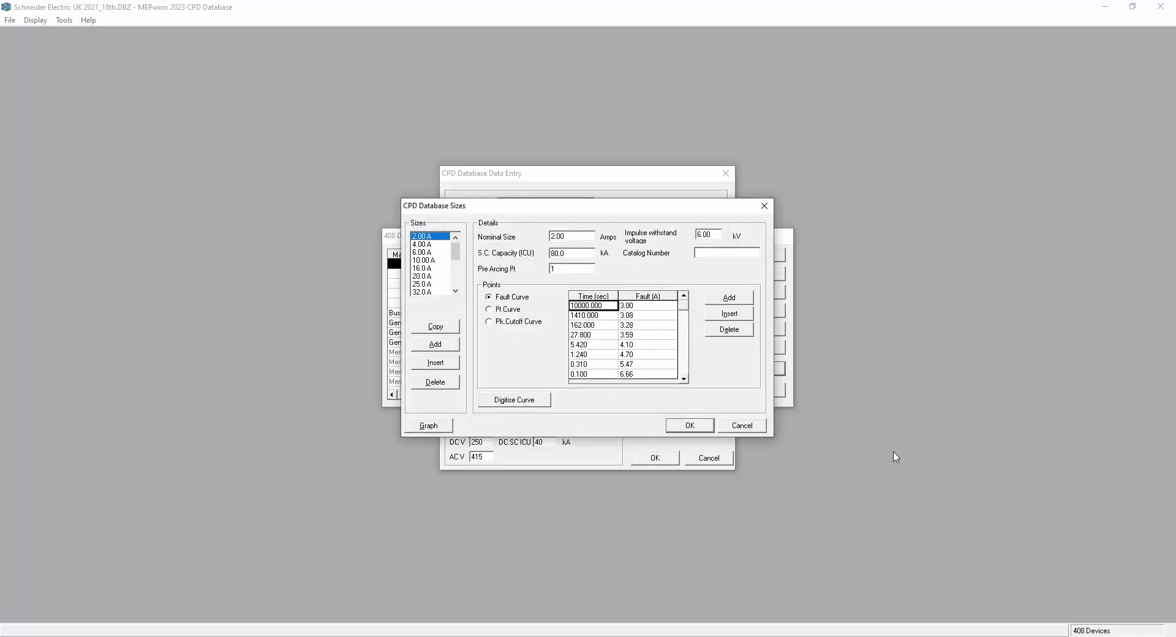
{"action": "left_click", "coordinate": [421, 276]}
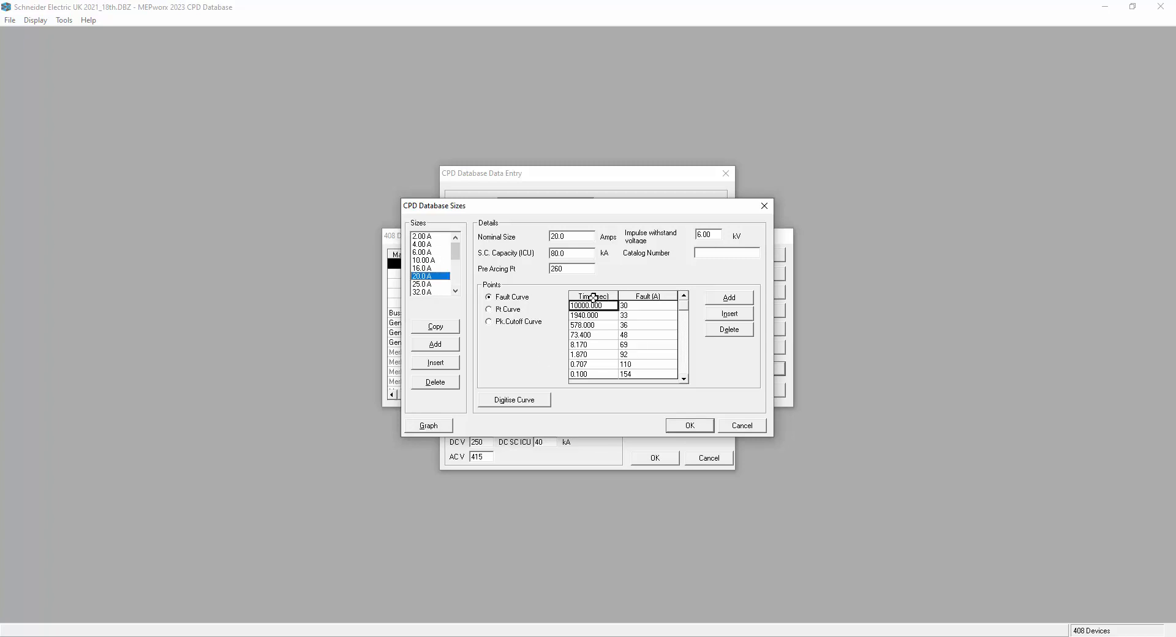
{"action": "left_click", "coordinate": [505, 309]}
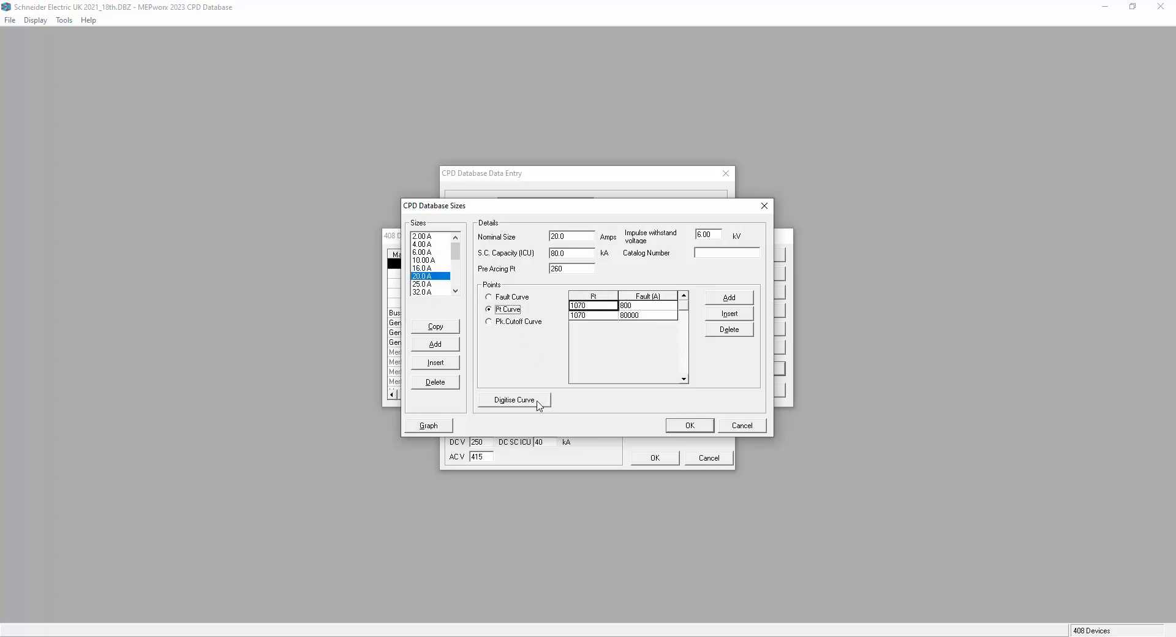
{"action": "left_click", "coordinate": [499, 324]}
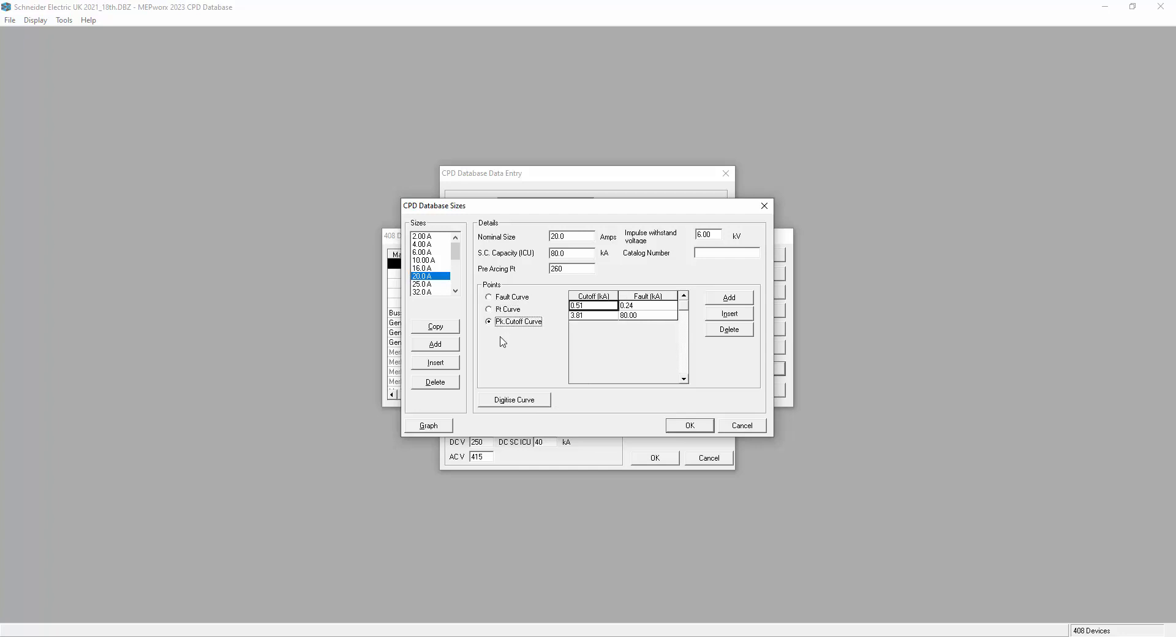
- Check the fault, I²t and peak cutoff curve points of the 32 A fuse size
{"action": "left_click", "coordinate": [427, 292]}
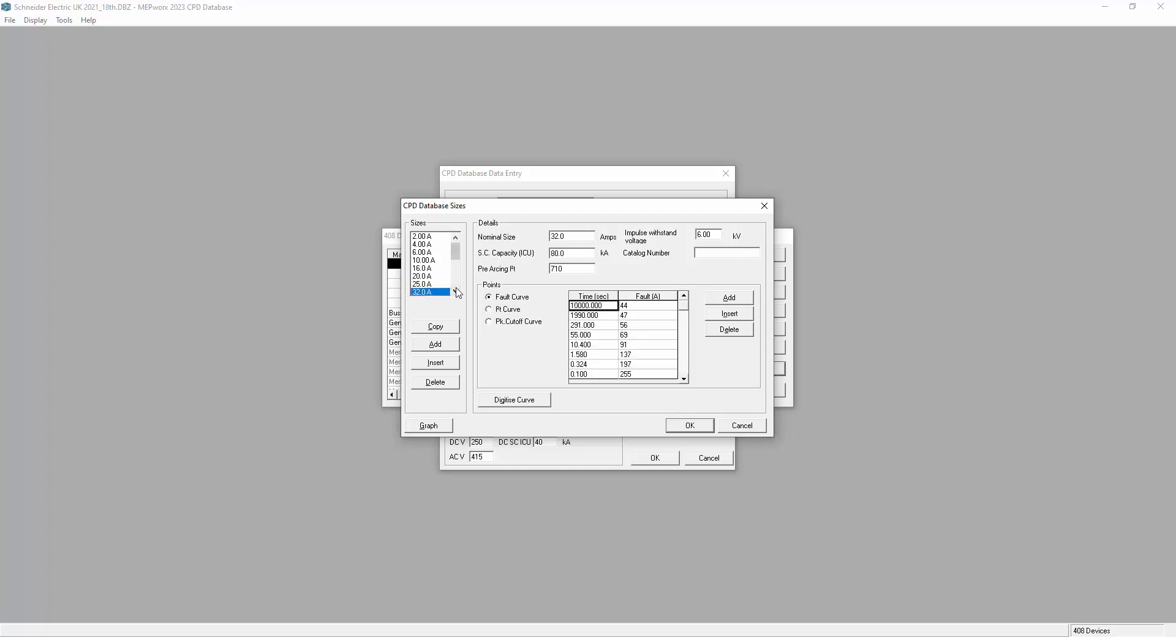
{"action": "scroll", "coordinate": [458, 292], "scroll_direction": "down", "scroll_amount": 4}
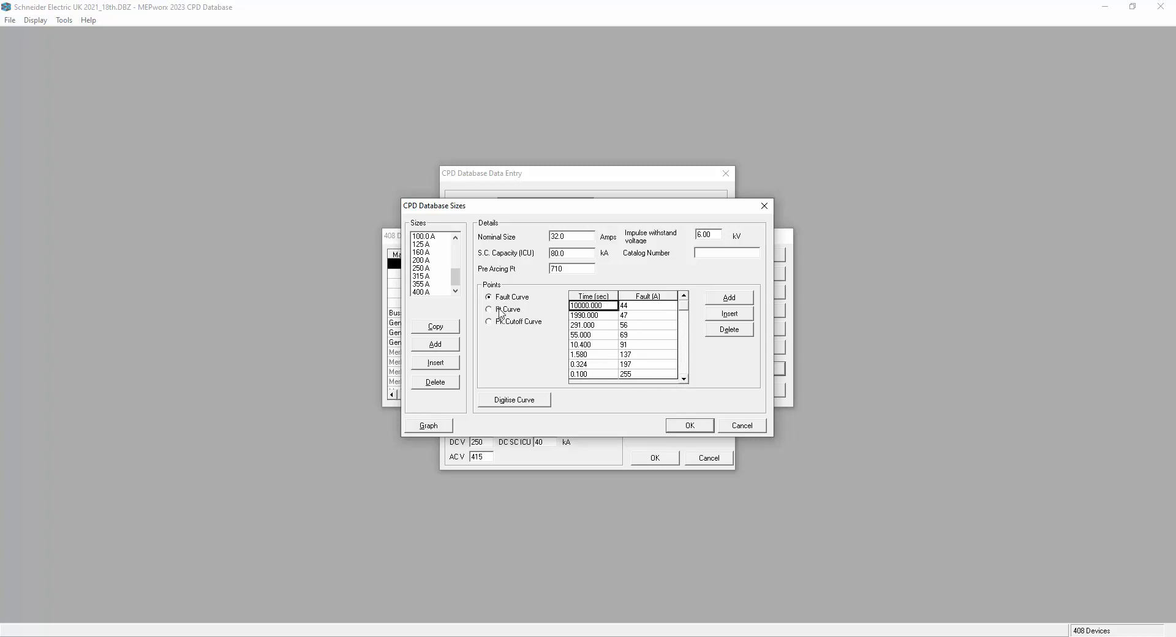
{"action": "left_click", "coordinate": [500, 311]}
{"action": "left_click", "coordinate": [500, 322]}
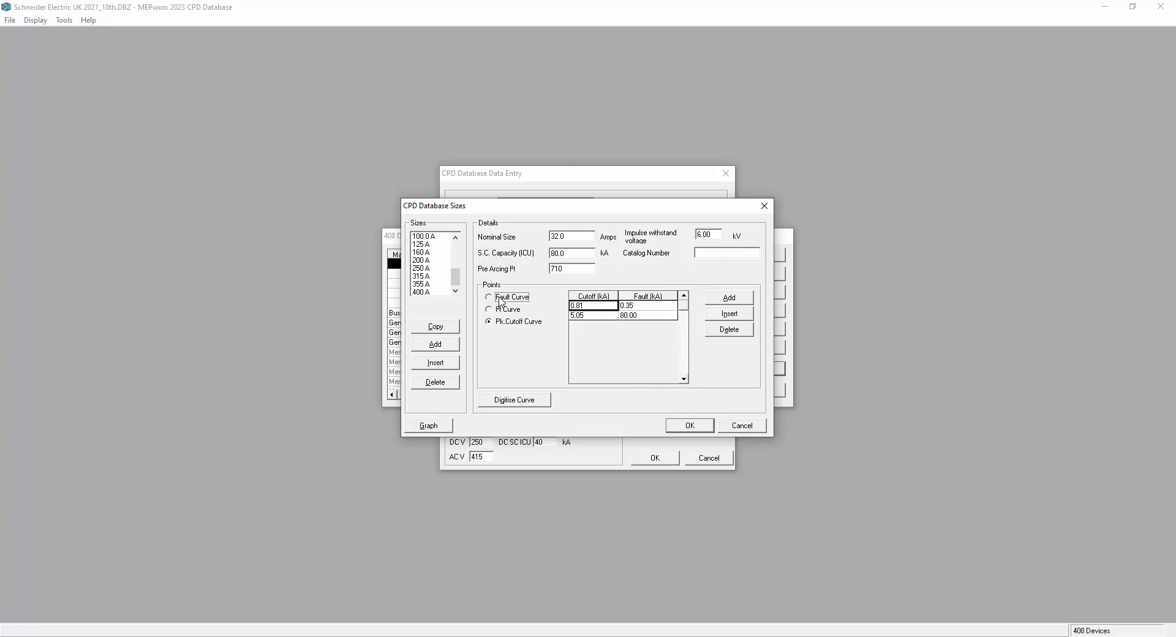
{"action": "left_click", "coordinate": [500, 299]}
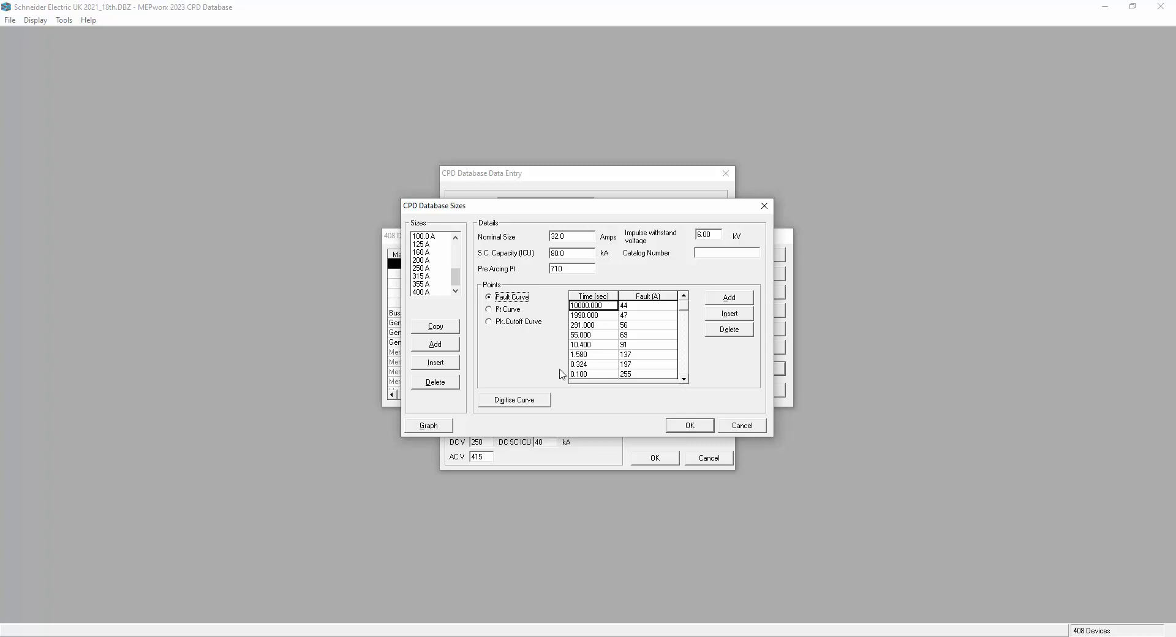
- Graph the 32 A size's time/current curve, close the graph and accept the fuse's sizes and data entry
{"action": "left_click", "coordinate": [577, 253]}
{"action": "key", "text": "Tab"}
{"action": "key", "text": "Tab"}
{"action": "left_click", "coordinate": [428, 426]}
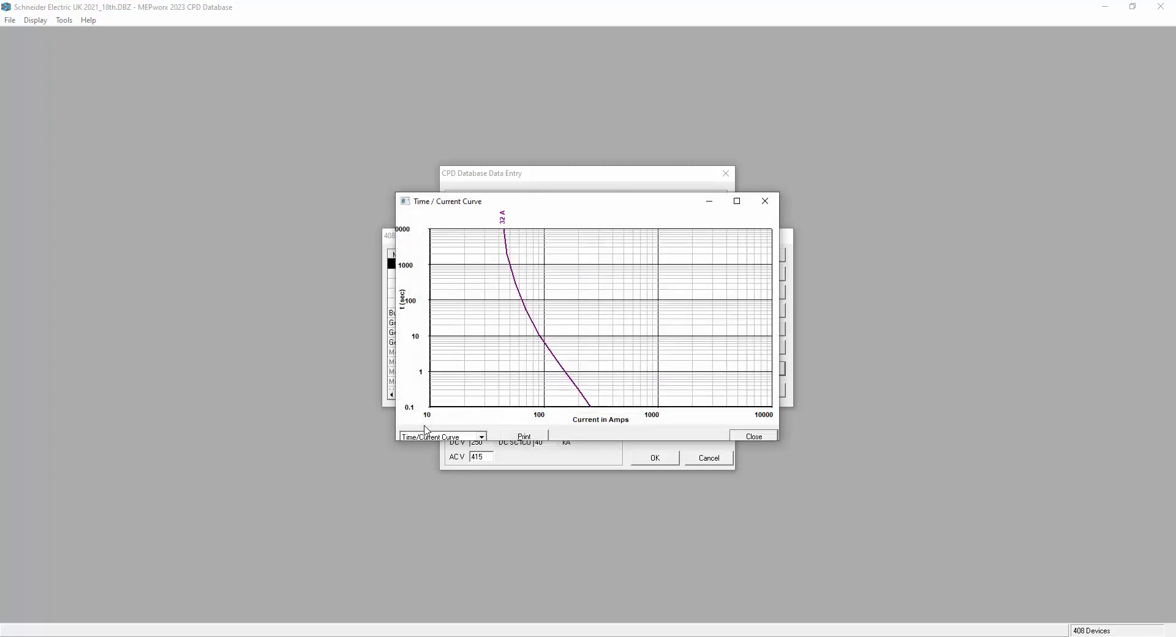
{"action": "left_click", "coordinate": [756, 436]}
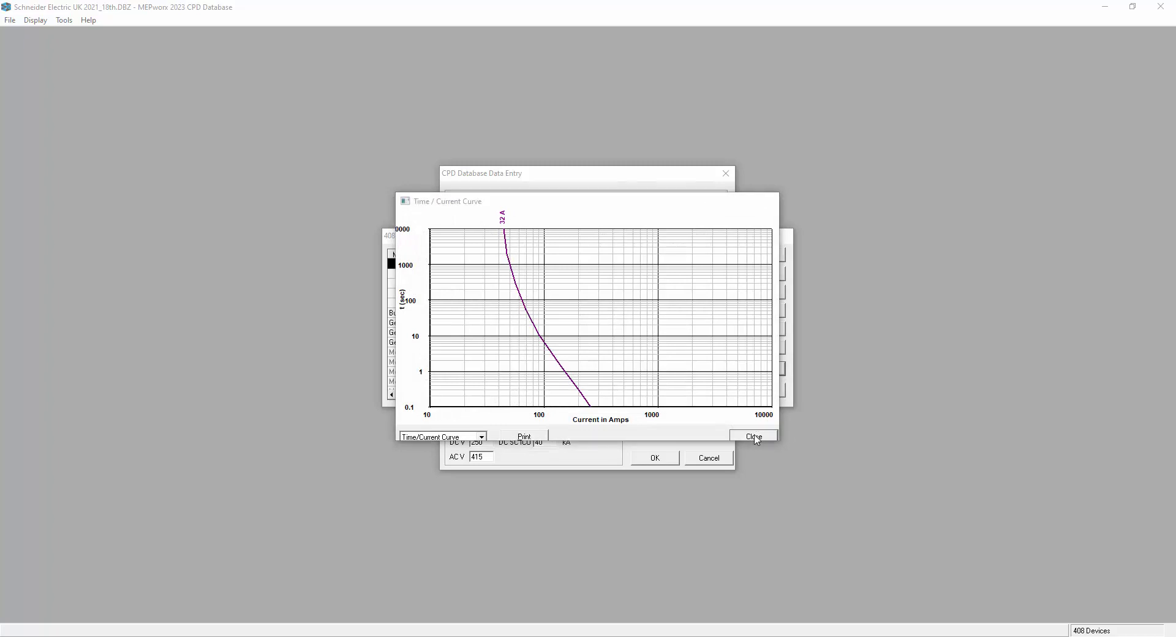
{"action": "left_click", "coordinate": [687, 427]}
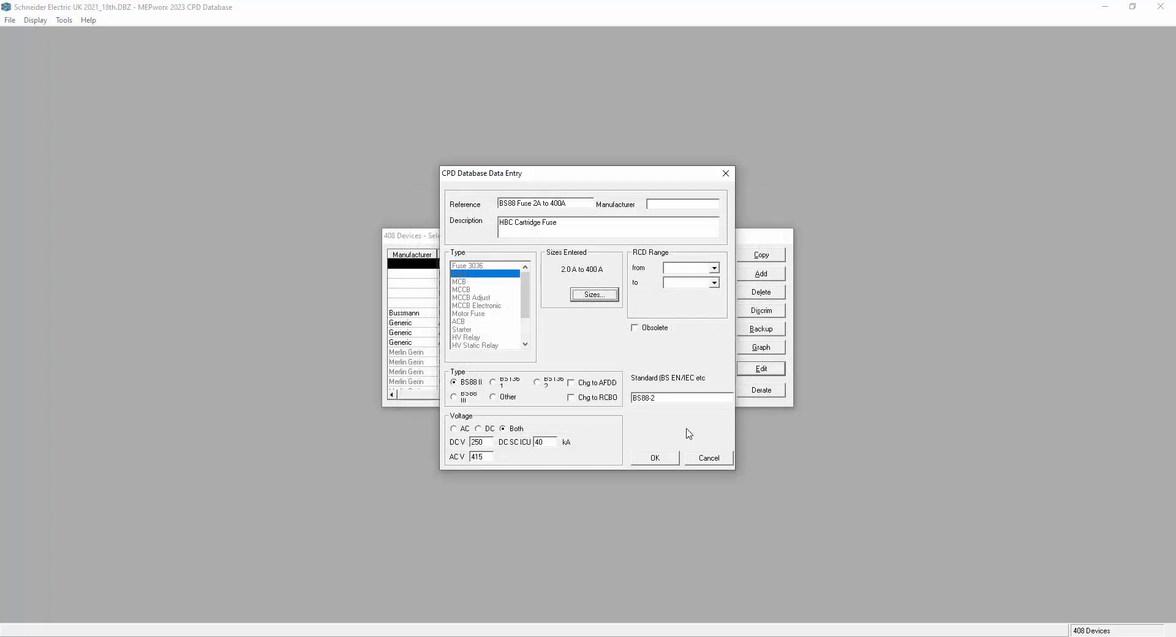
{"action": "left_click", "coordinate": [654, 458]}
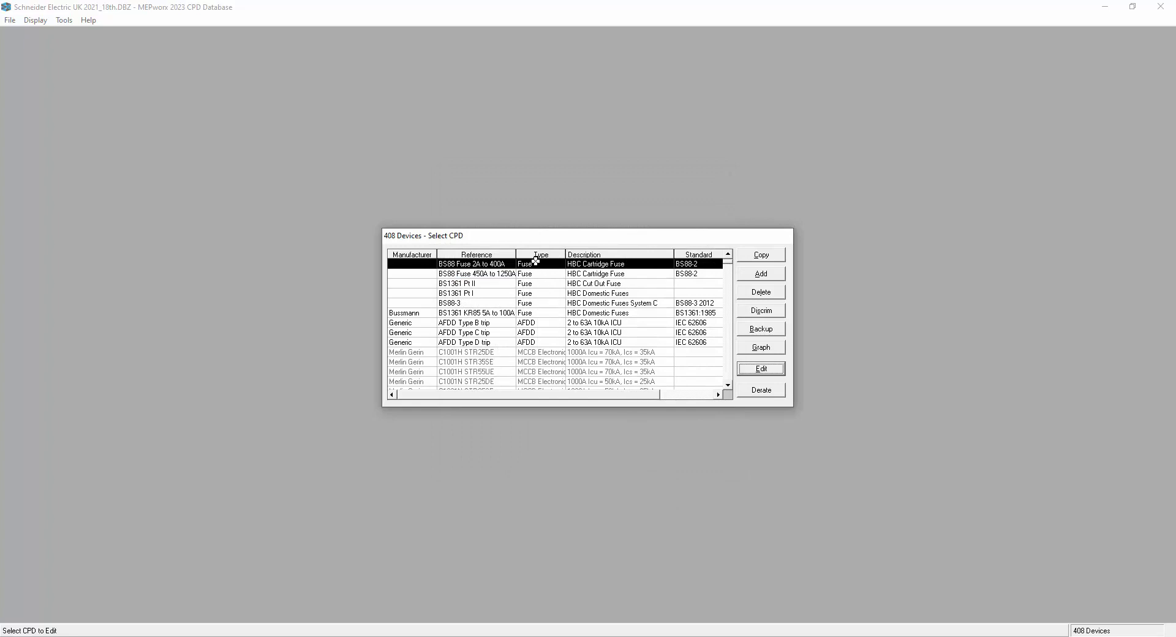
- Graph all sizes of BS88 Fuse 2A to 400A and compare the time/current, I²t and peak cutoff curves
{"action": "left_click", "coordinate": [760, 347]}
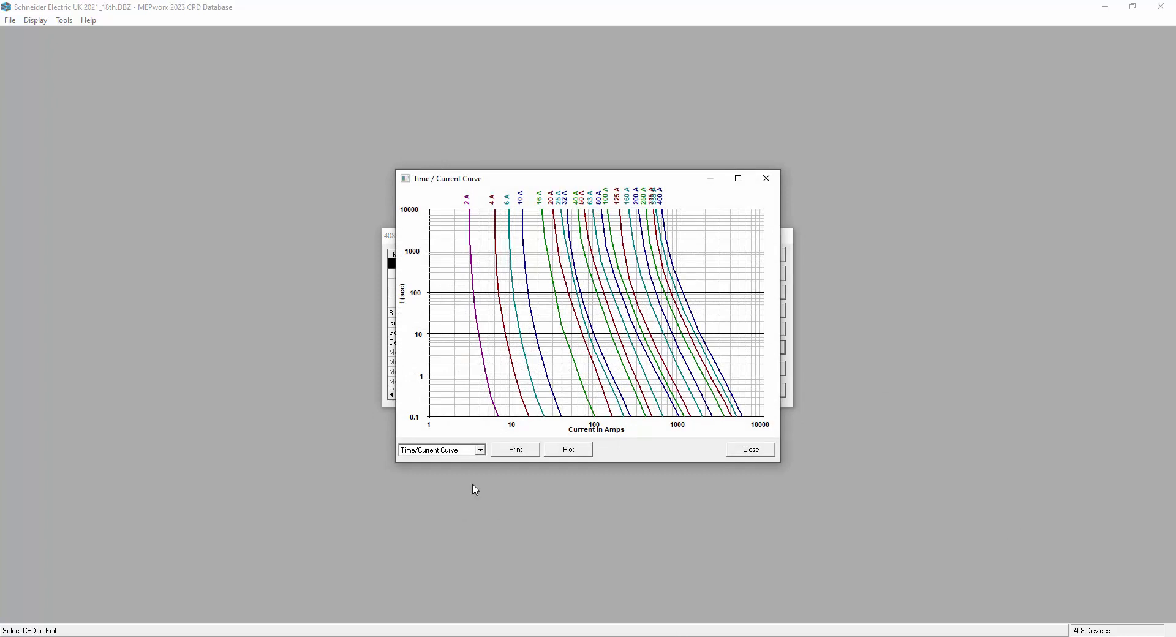
{"action": "left_click", "coordinate": [480, 449]}
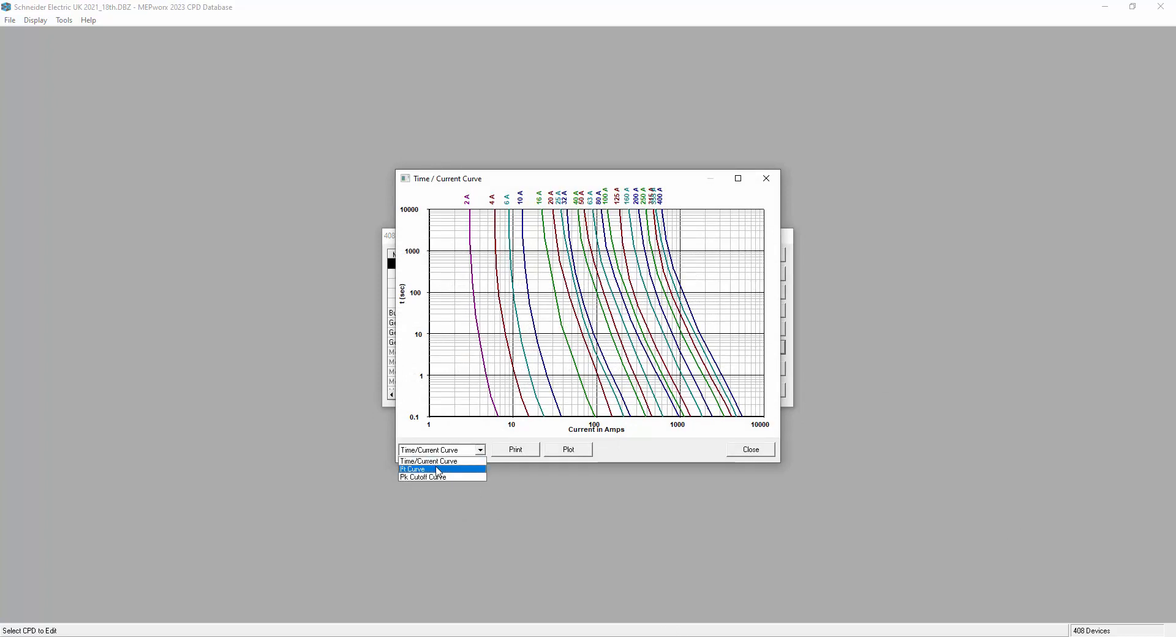
{"action": "left_click", "coordinate": [438, 469]}
{"action": "left_click", "coordinate": [481, 450]}
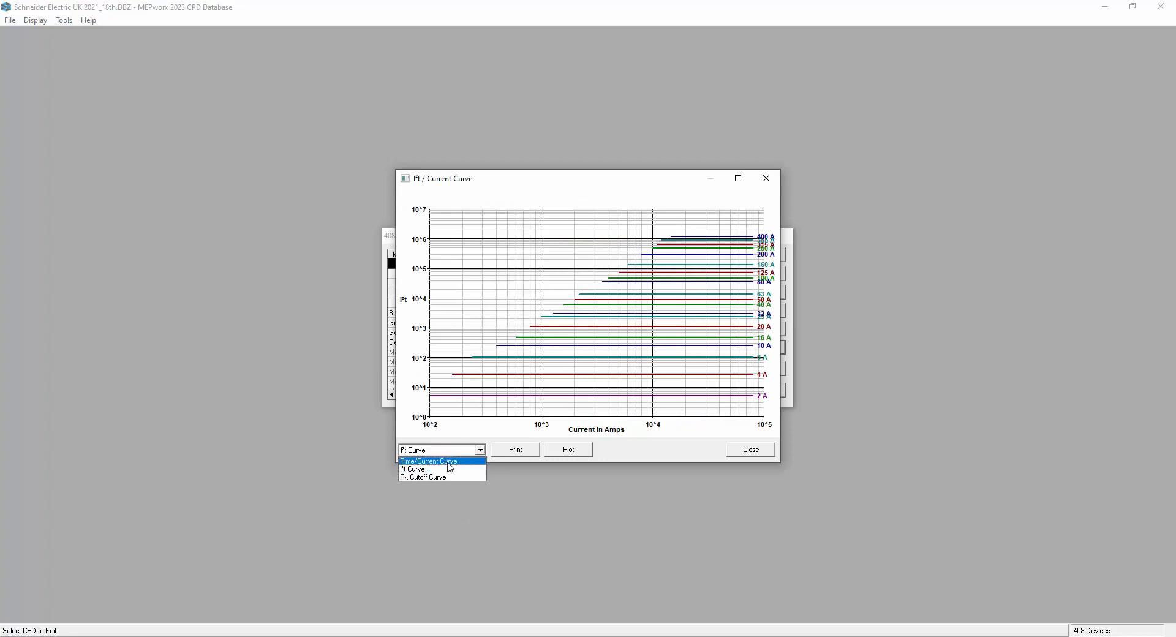
{"action": "left_click", "coordinate": [436, 479]}
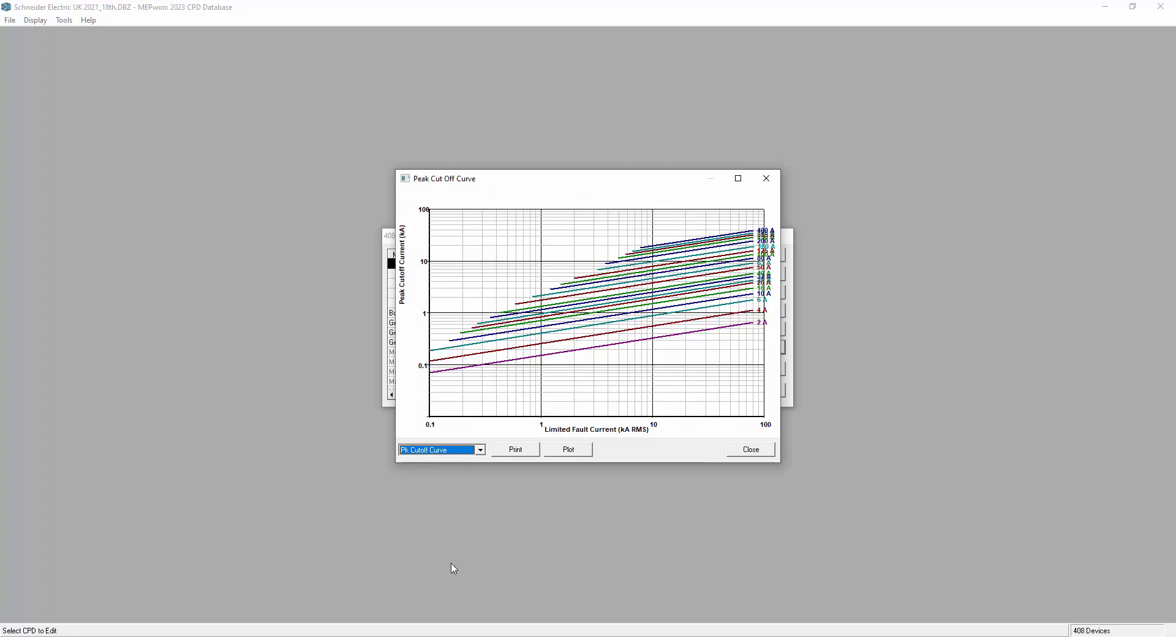
{"action": "left_click", "coordinate": [481, 452]}
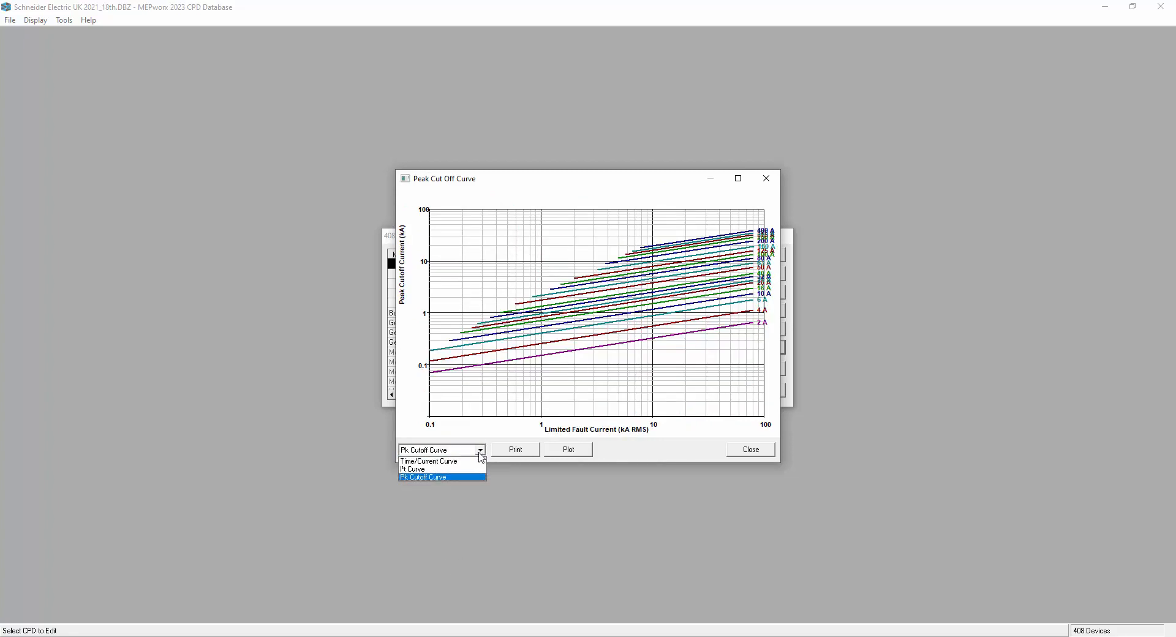
{"action": "left_click", "coordinate": [453, 477]}
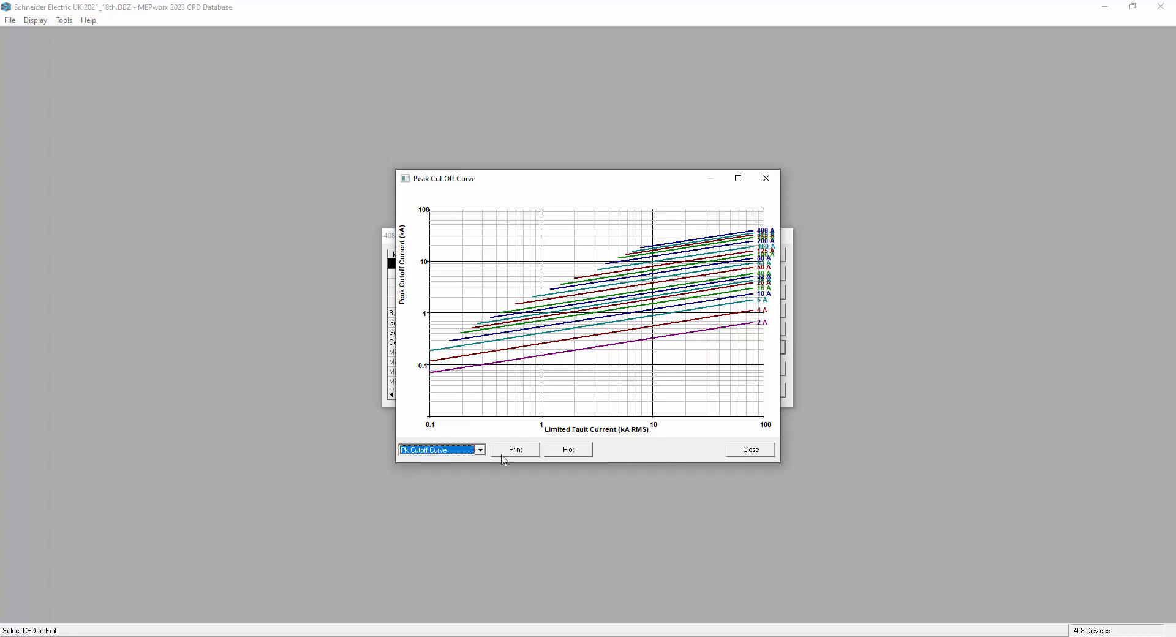
{"action": "left_click", "coordinate": [742, 452]}
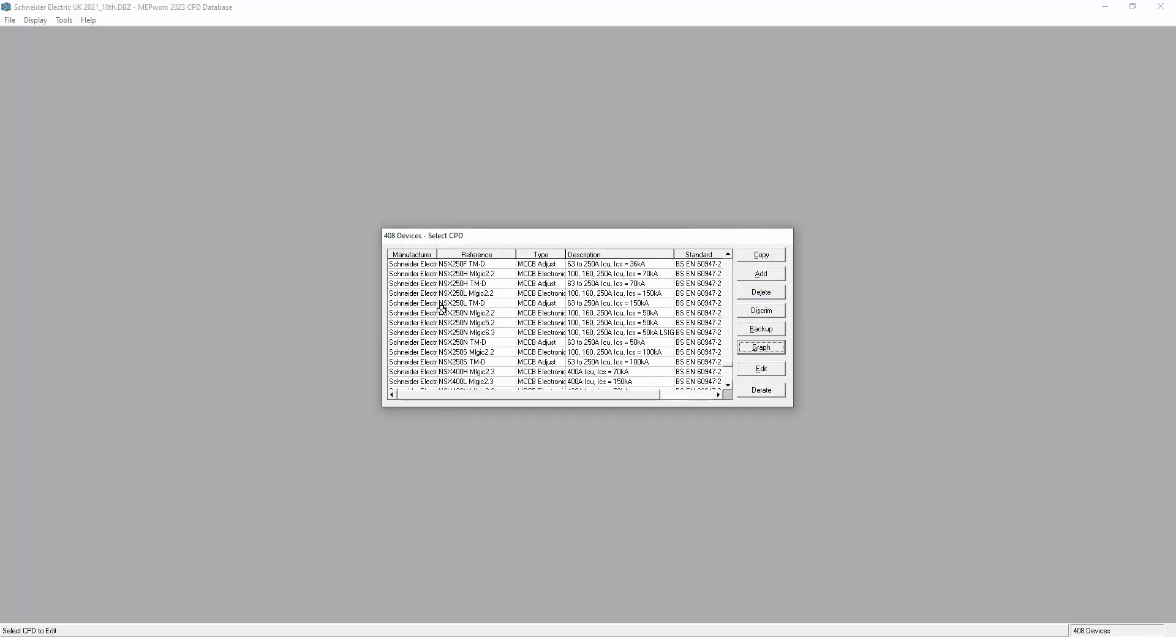
- Open the sizes of the NSX250N Mlgic2.2 breaker for editing and compare the settings of its 100 A, 160 A and 250 A sizes
{"action": "left_click", "coordinate": [456, 312]}
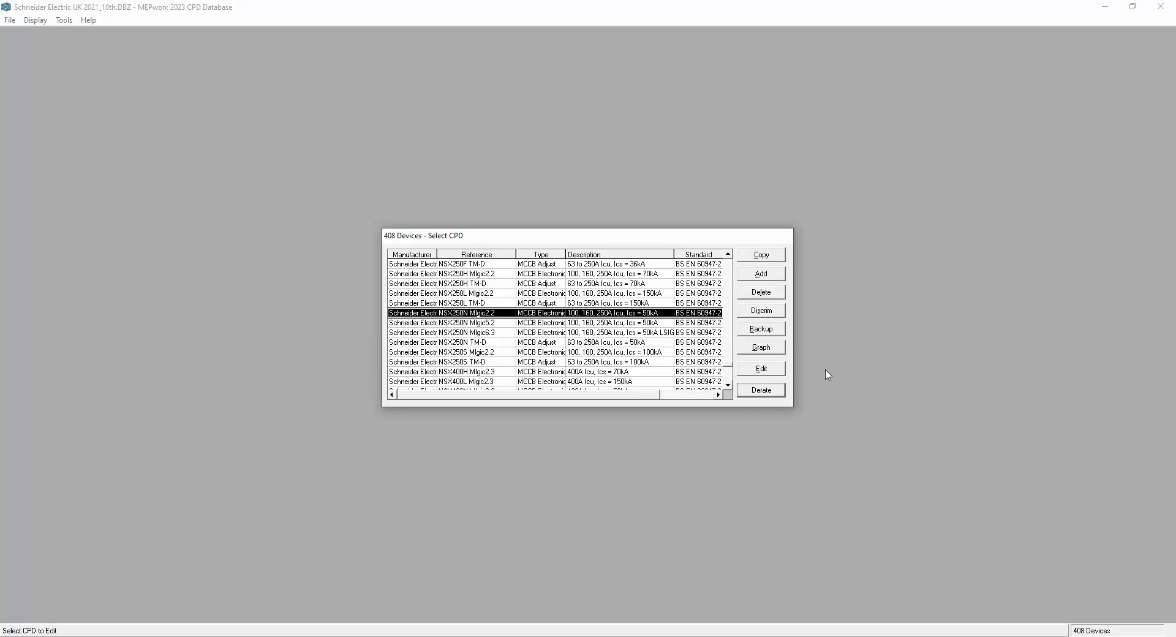
{"action": "left_click", "coordinate": [763, 373]}
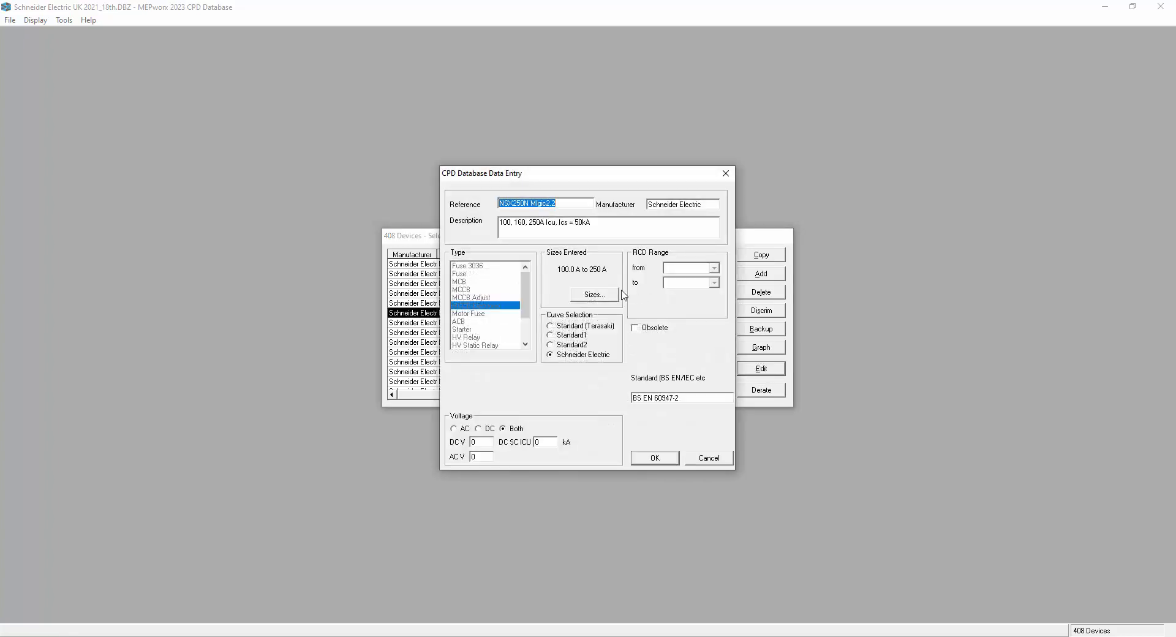
{"action": "left_click", "coordinate": [593, 294]}
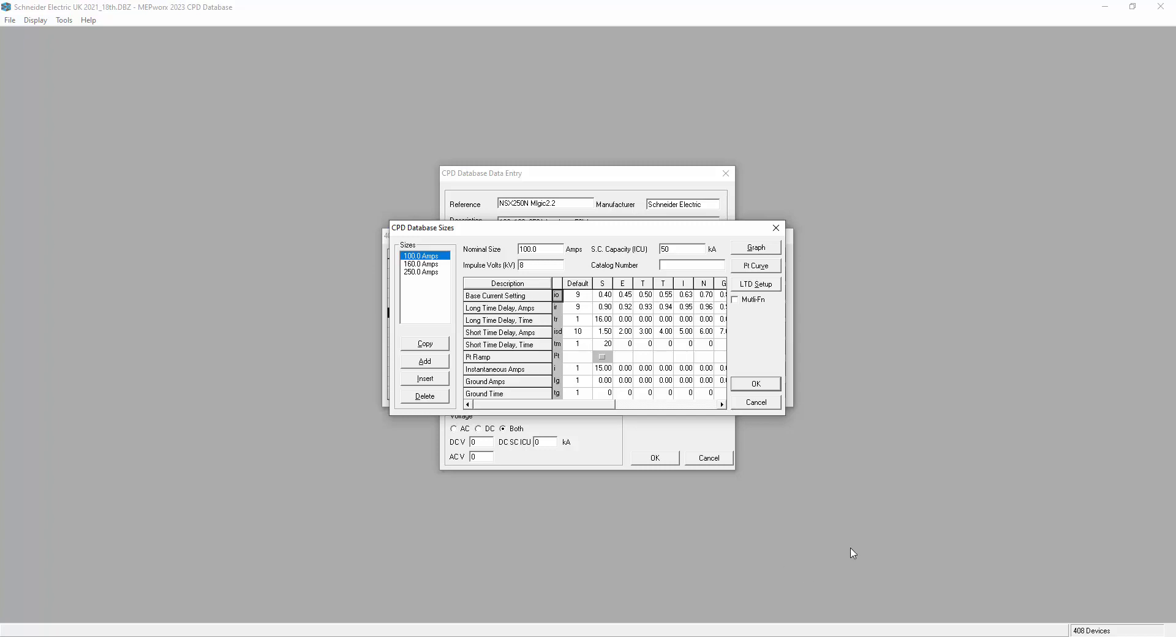
{"action": "left_click", "coordinate": [409, 264]}
{"action": "left_click", "coordinate": [417, 272]}
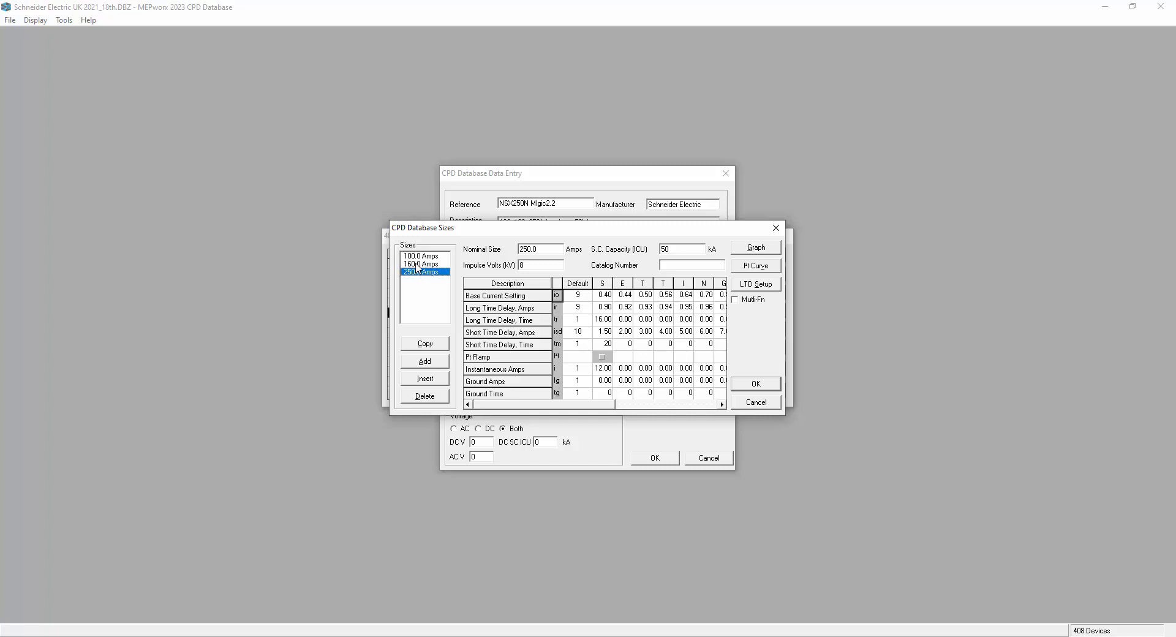
{"action": "left_click", "coordinate": [416, 256]}
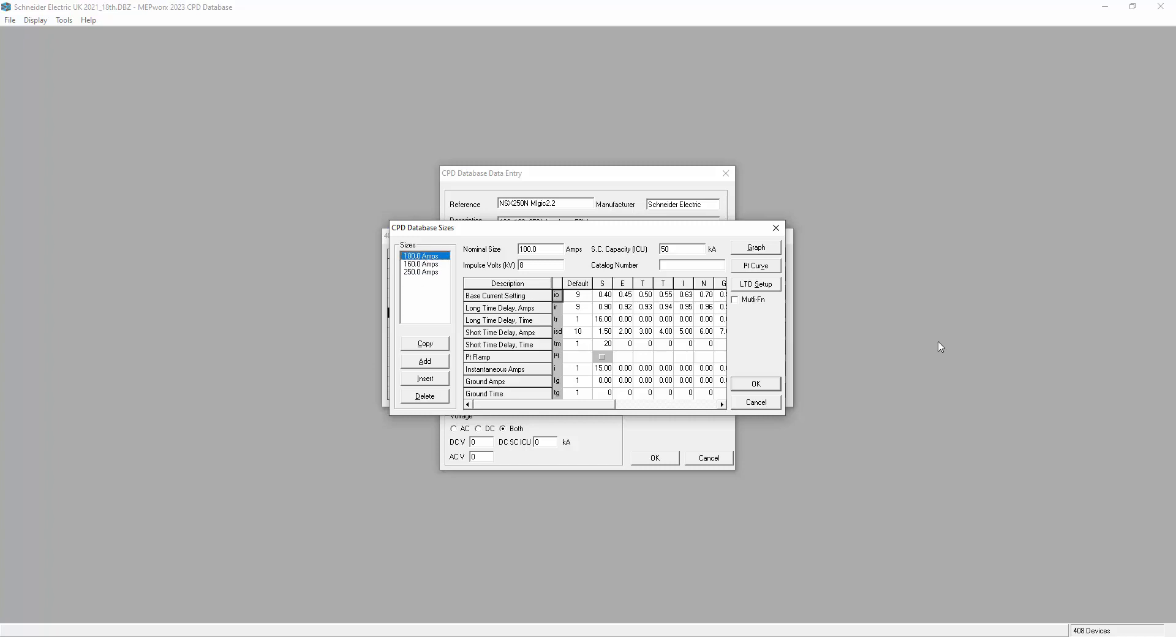
- Review the base current settings of the 100 A size one by one, and accept the breaker's sizes and data entry
{"action": "left_click_drag", "start_coordinate": [606, 405], "coordinate": [637, 416]}
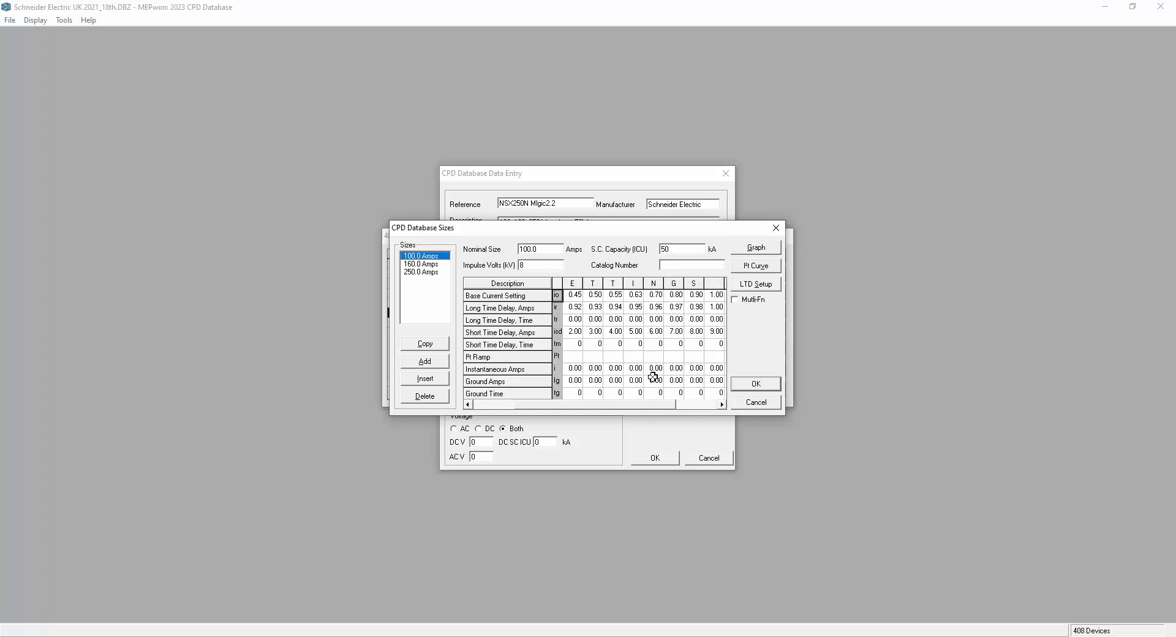
{"action": "left_click", "coordinate": [717, 293]}
{"action": "left_click", "coordinate": [692, 296]}
{"action": "left_click", "coordinate": [673, 296]}
{"action": "left_click", "coordinate": [654, 296]}
{"action": "left_click", "coordinate": [636, 297]}
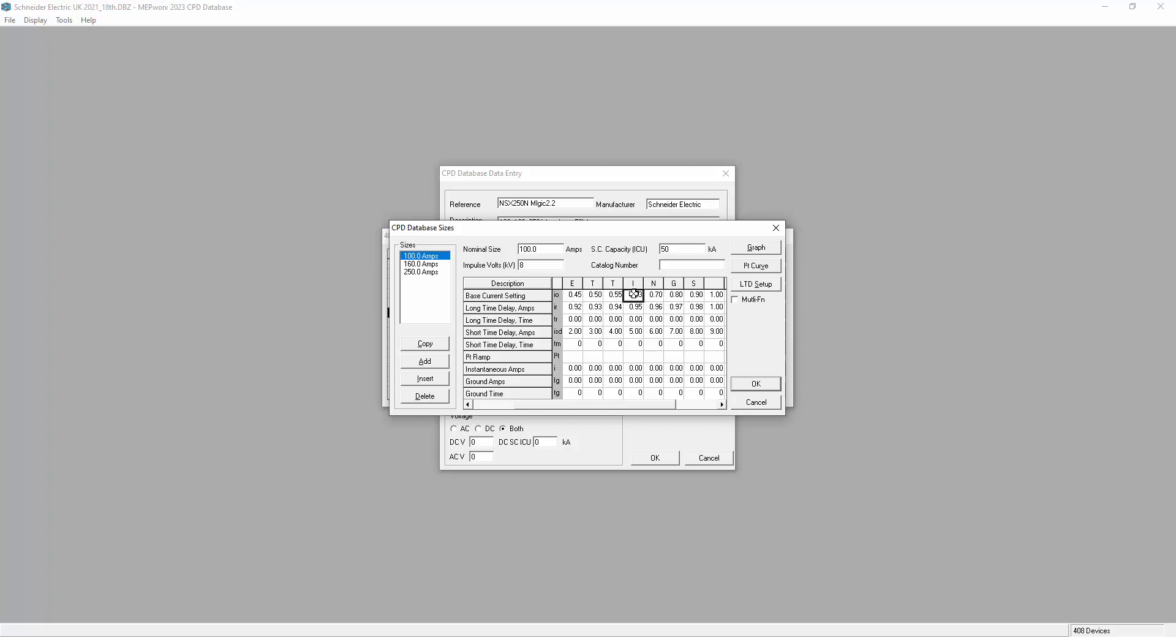
{"action": "left_click", "coordinate": [612, 295]}
{"action": "left_click", "coordinate": [594, 295]}
{"action": "left_click", "coordinate": [576, 295]}
{"action": "left_click", "coordinate": [757, 384]}
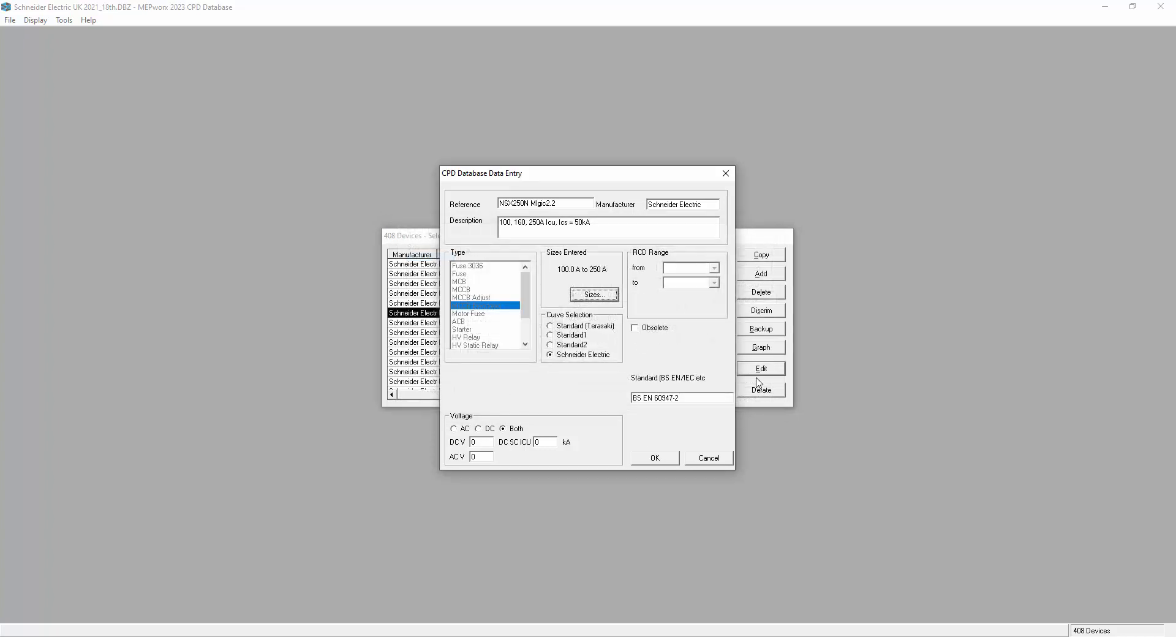
{"action": "left_click", "coordinate": [662, 459]}
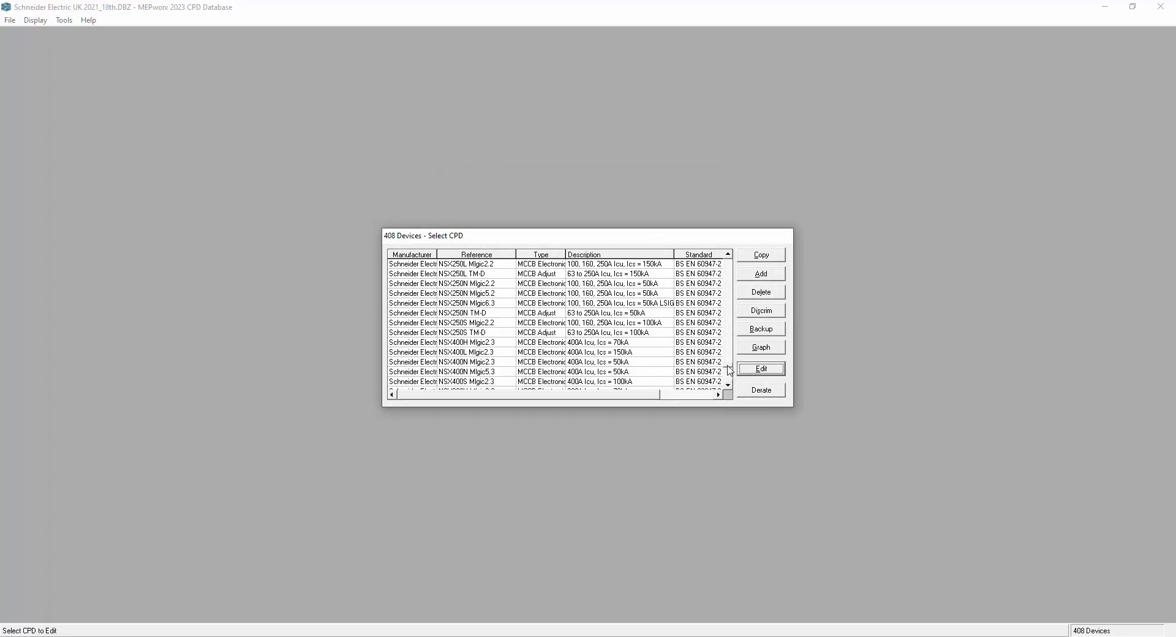
- Reorder the device list by its columns, such as Manufacturer, and shift the Select CPD window slightly
{"action": "left_click_drag", "start_coordinate": [729, 370], "coordinate": [727, 261]}
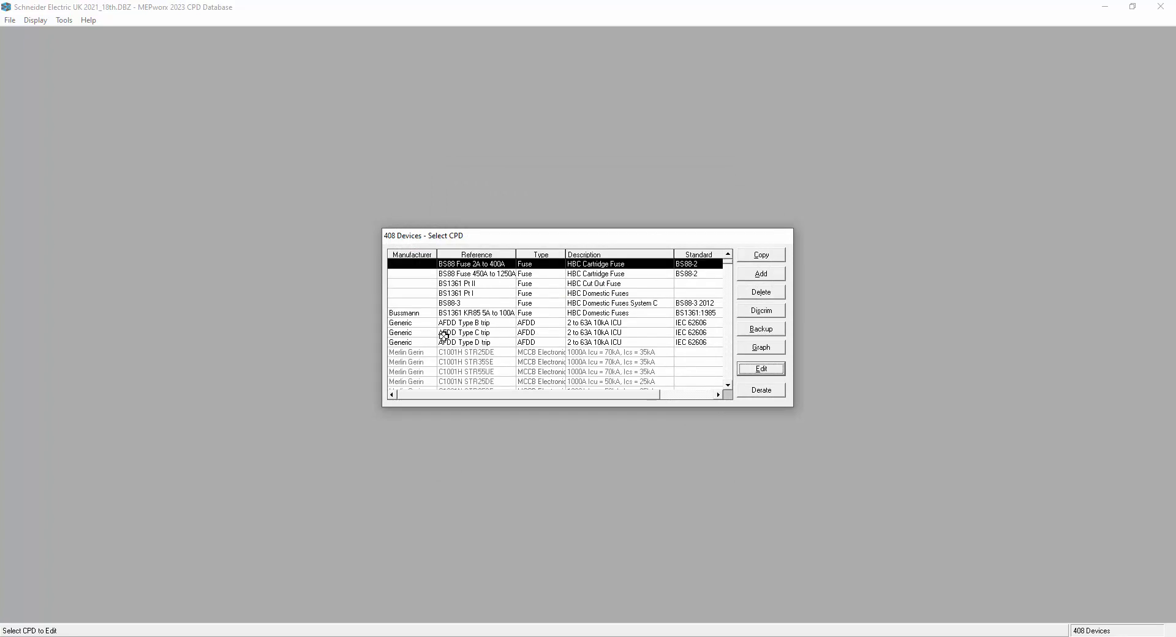
{"action": "left_click", "coordinate": [402, 251]}
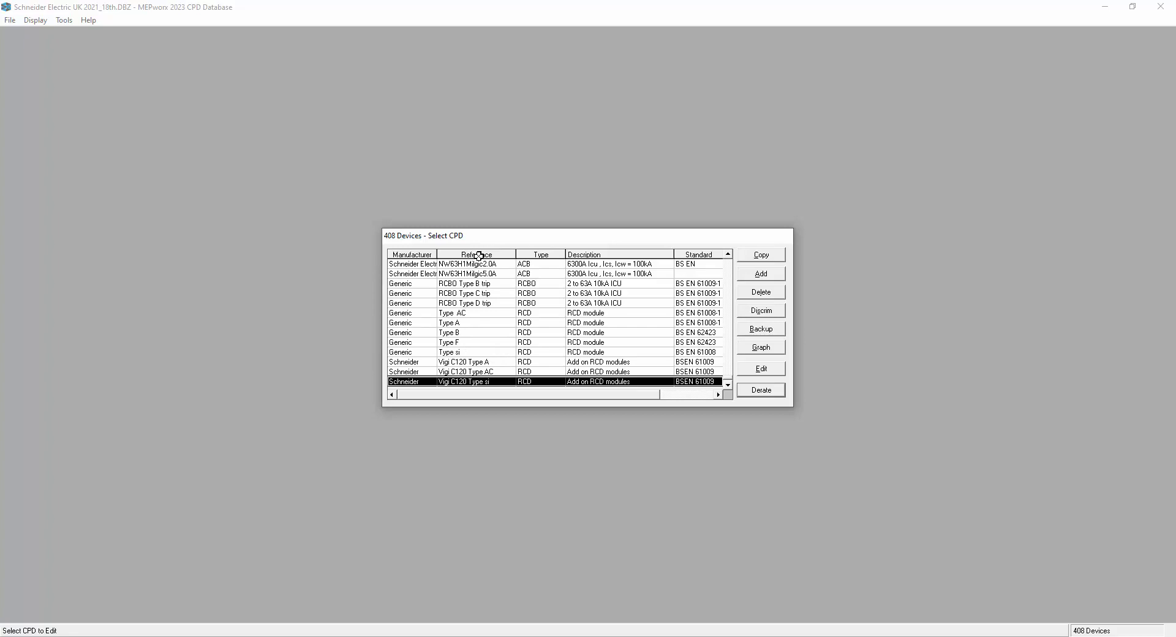
{"action": "left_click_drag", "start_coordinate": [507, 240], "coordinate": [495, 240]}
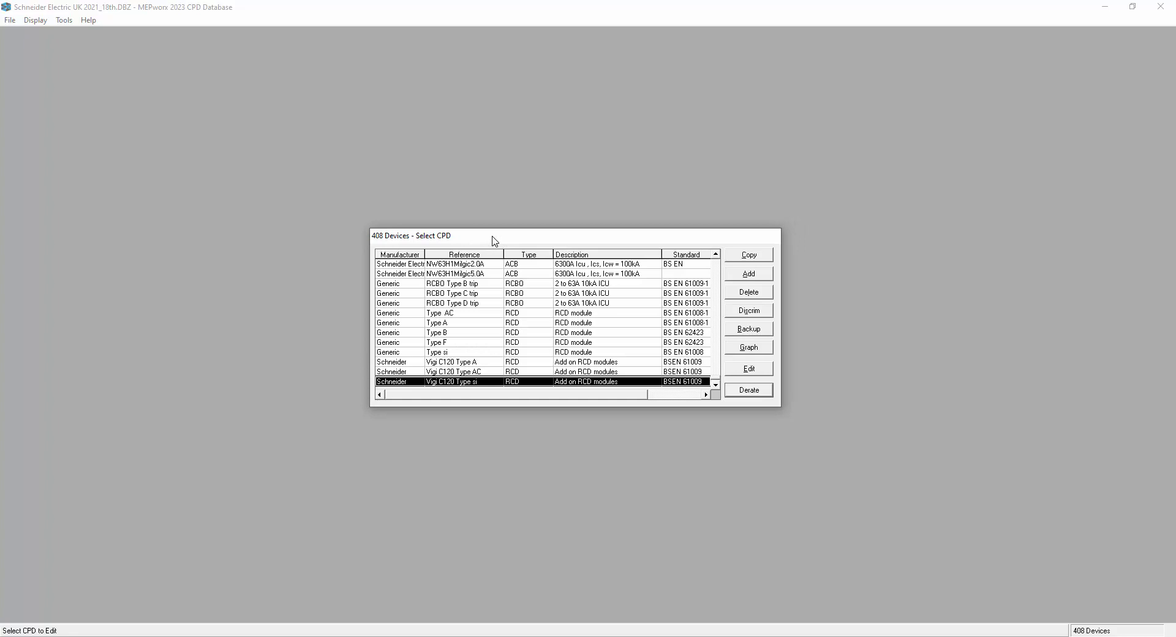